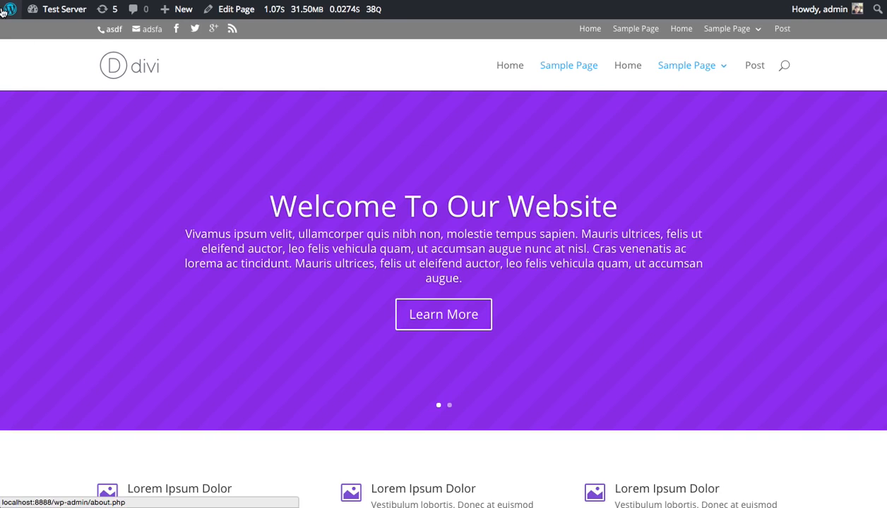
- Open the site's WordPress dashboard and launch the Divi Theme Customizer
mouse_move(52, 15)
click(59, 35)
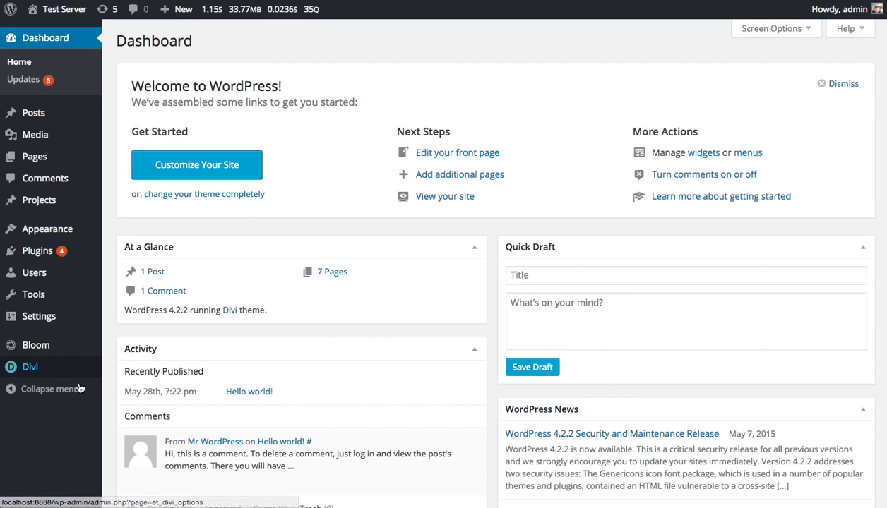
mouse_move(42, 371)
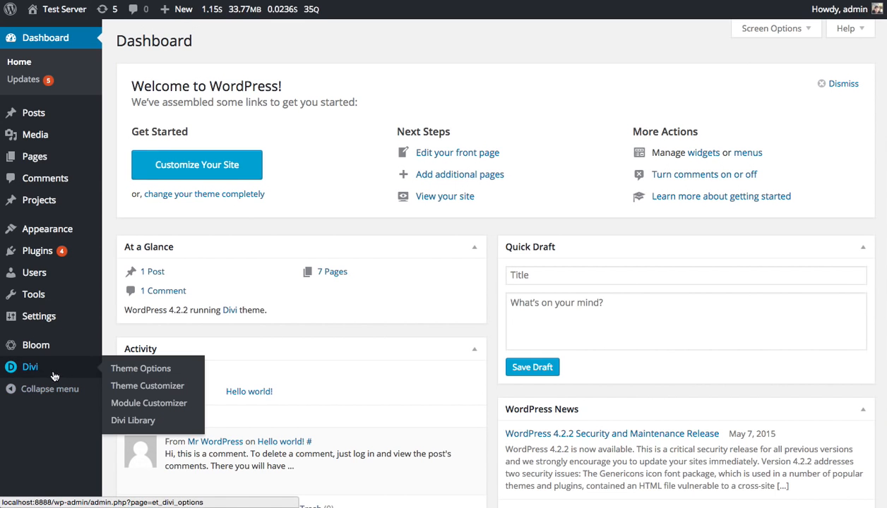
click(164, 391)
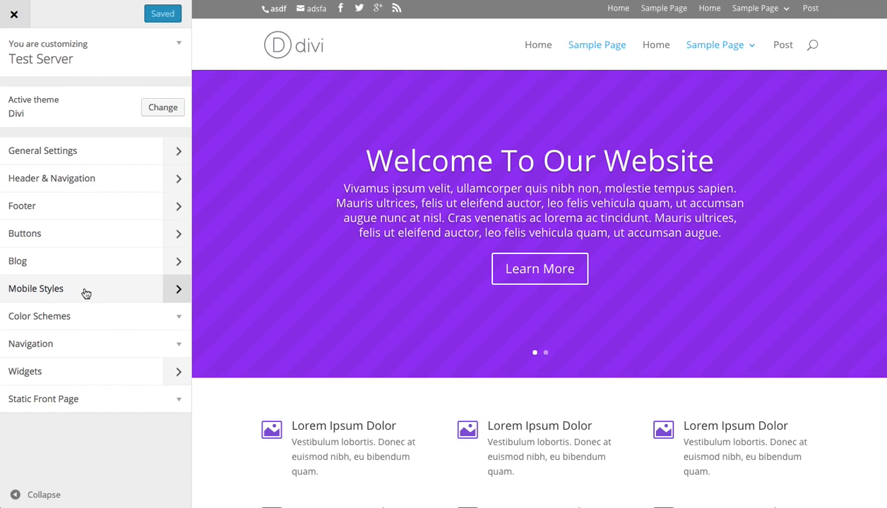
- Look through the General Settings sections and the layout options, ending in General Settings with the layout options open
click(73, 152)
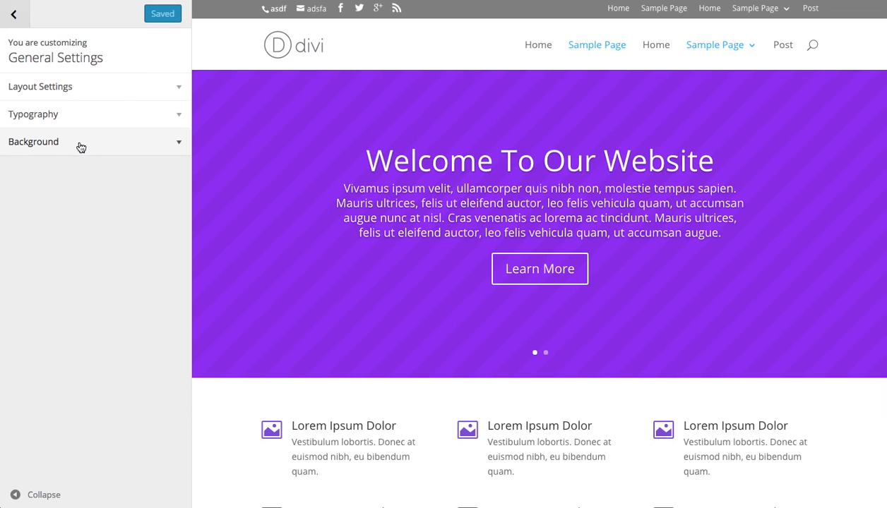
click(78, 144)
click(76, 114)
click(75, 92)
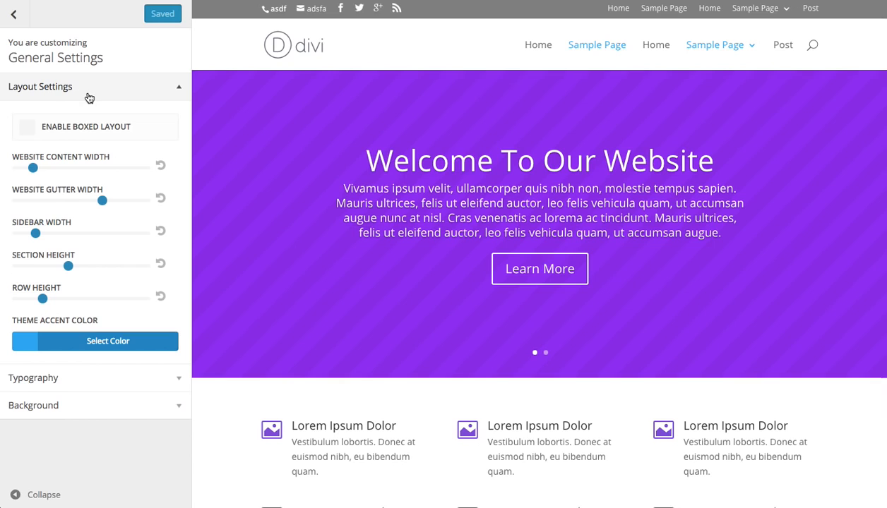
click(14, 14)
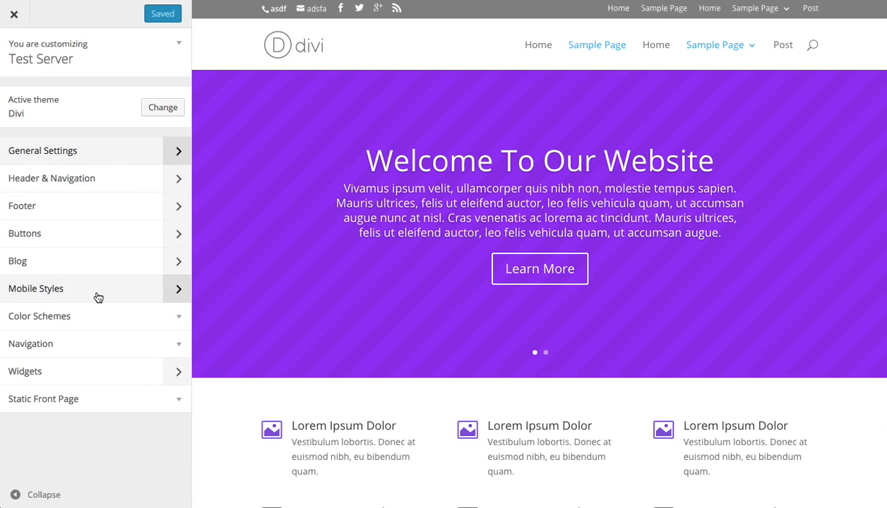
click(79, 157)
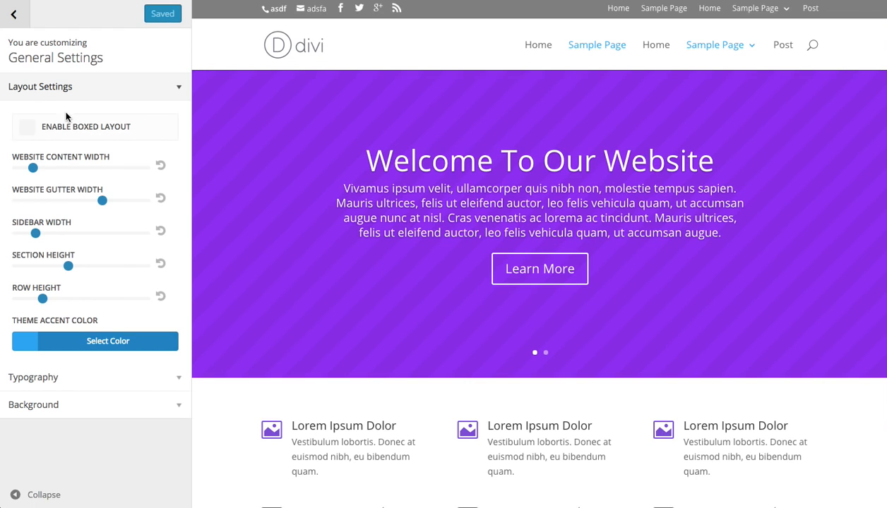
- Try the boxed layout and a wider website gutter width in the layout settings, and restore both
click(28, 130)
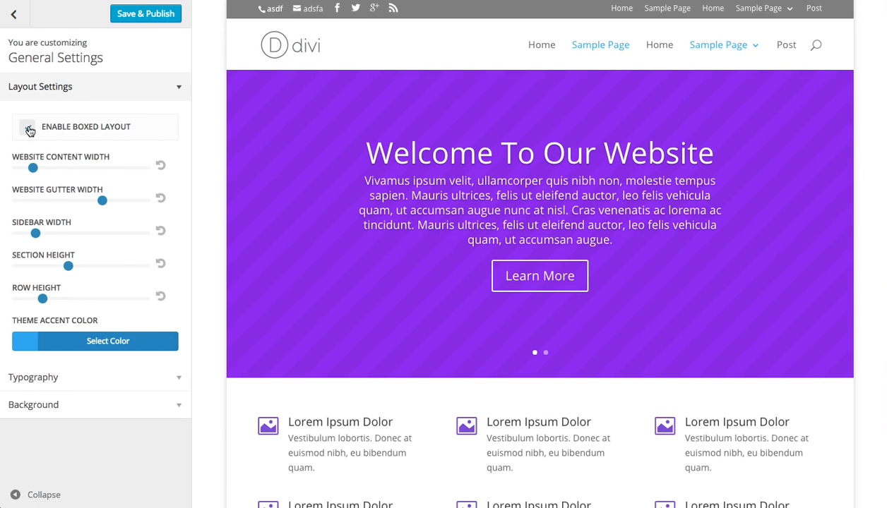
click(29, 130)
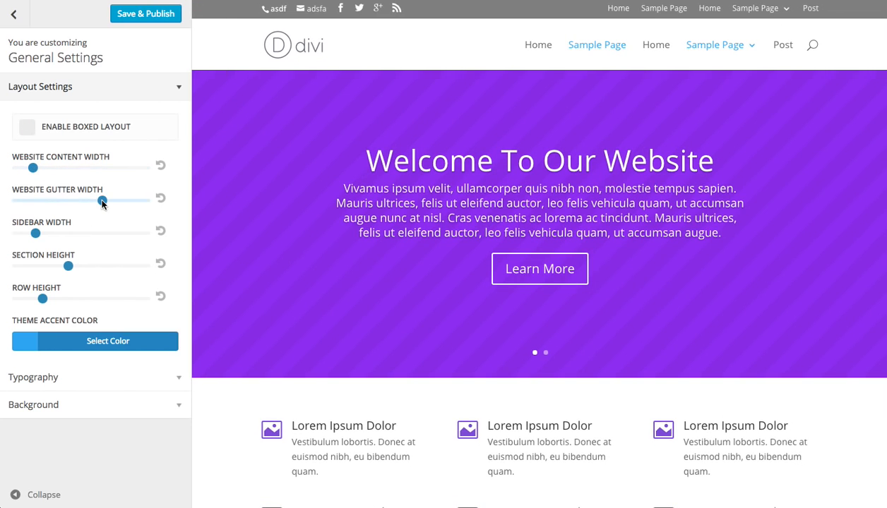
scroll(466, 238, down, 5)
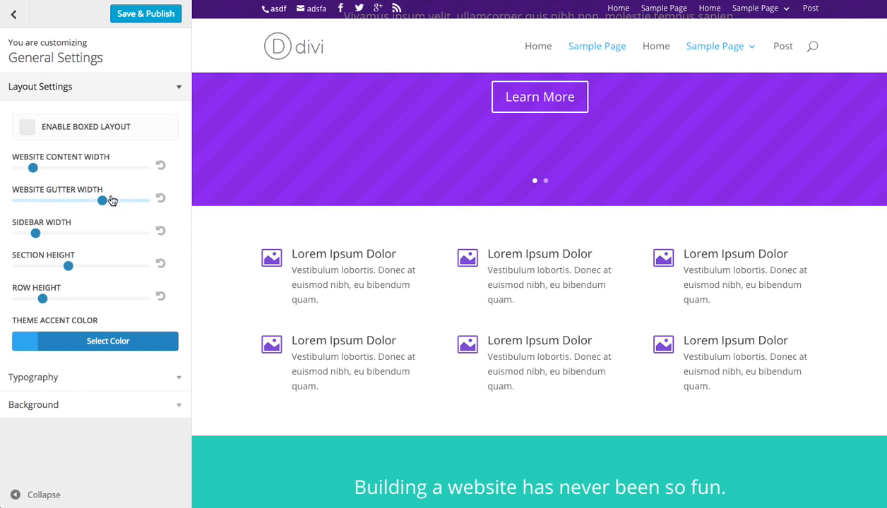
drag(103, 201, 146, 206)
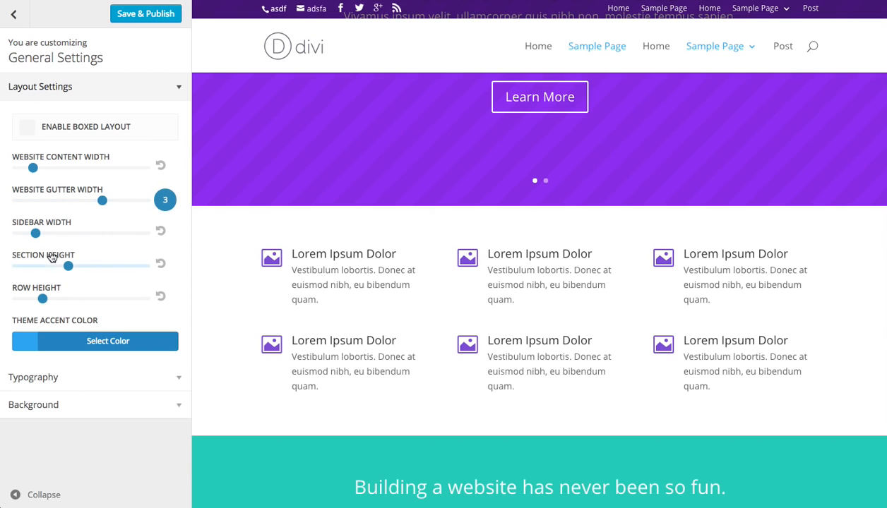
- Try different section height and row height values in the layout settings, and reset both to their defaults
click(68, 265)
mouse_move(75, 269)
mouse_down()
mouse_move(109, 272)
mouse_move(69, 274)
mouse_up()
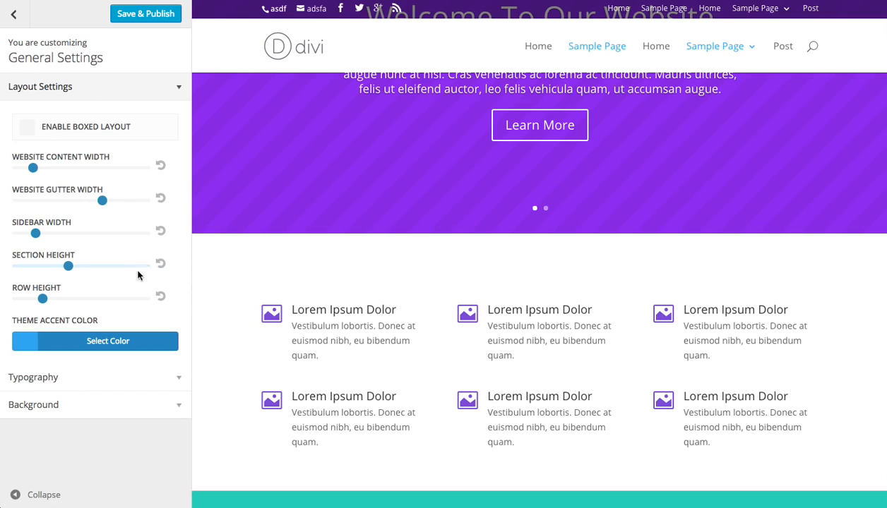
click(161, 265)
scroll(574, 263, down, 1)
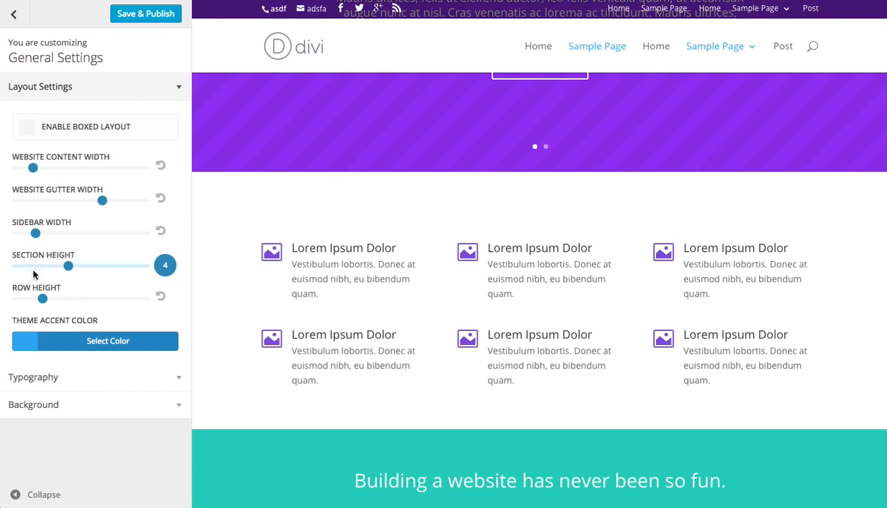
mouse_move(43, 302)
mouse_down()
mouse_move(34, 301)
mouse_move(82, 301)
mouse_move(59, 302)
mouse_up()
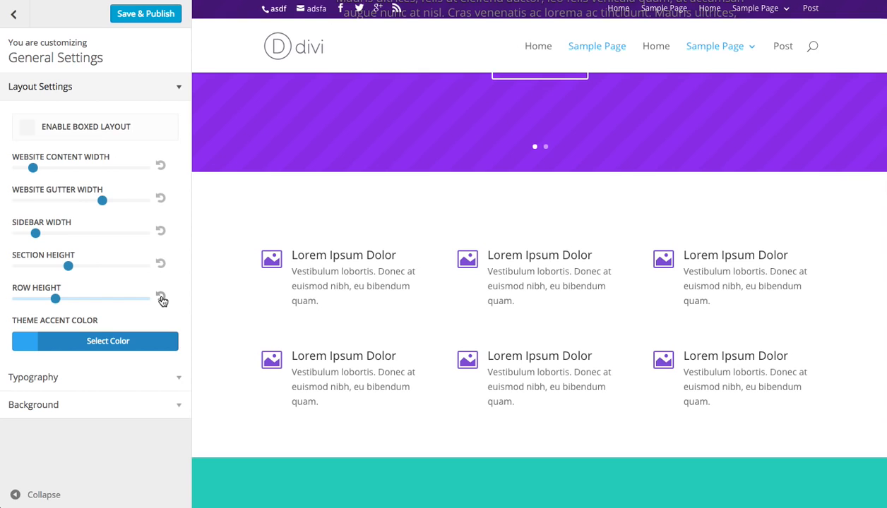
click(161, 299)
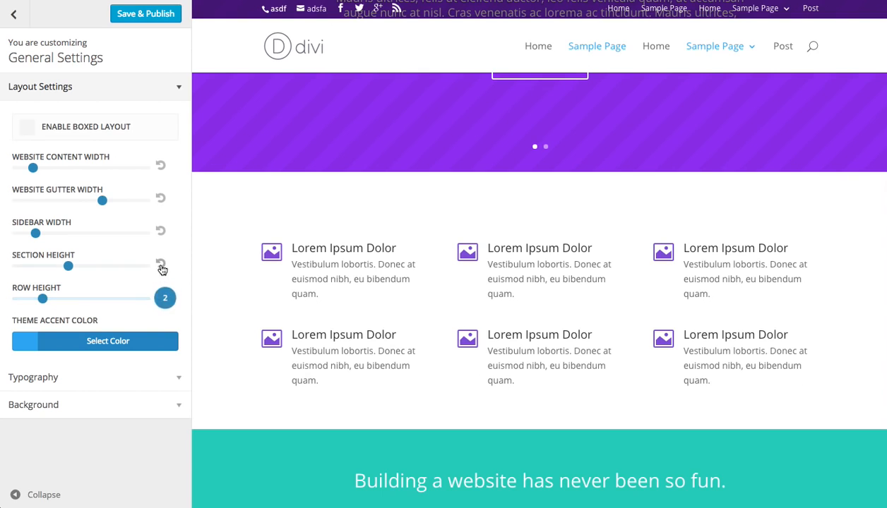
- Close the layout settings and open the Typography settings with the welcome banner in the preview
mouse_move(162, 169)
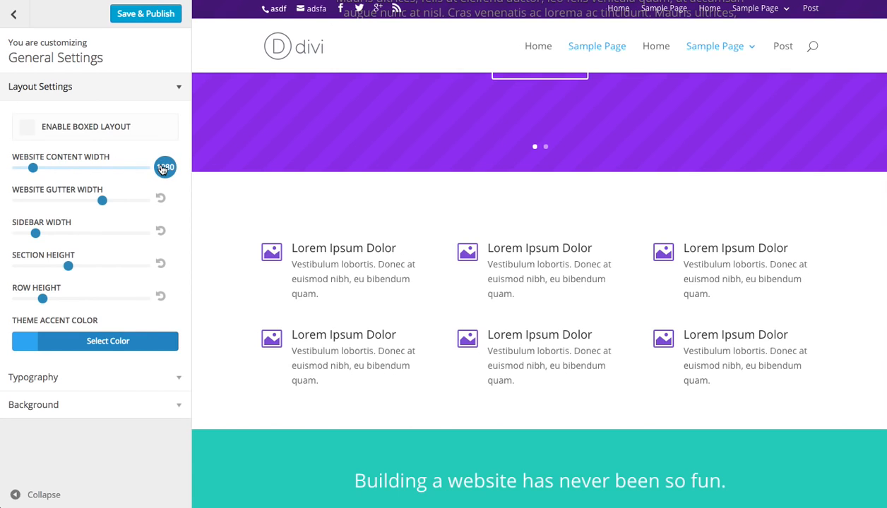
click(84, 94)
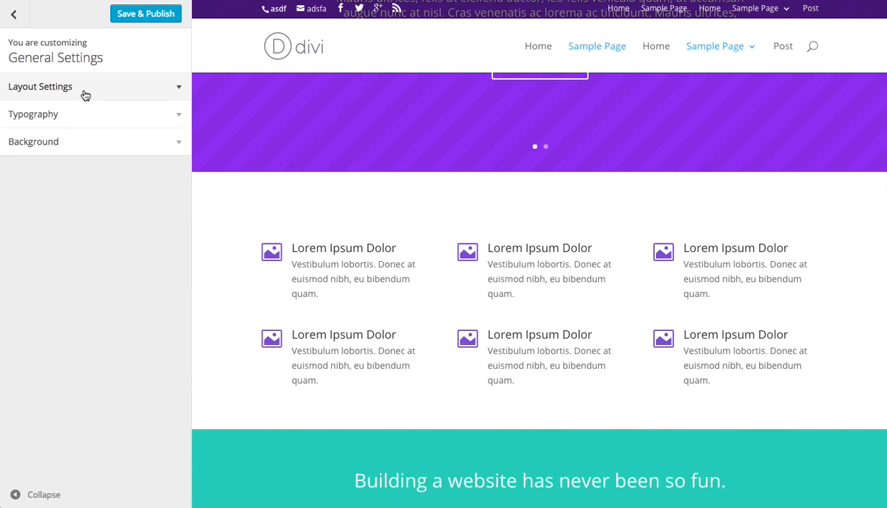
click(58, 123)
scroll(296, 250, up, 5)
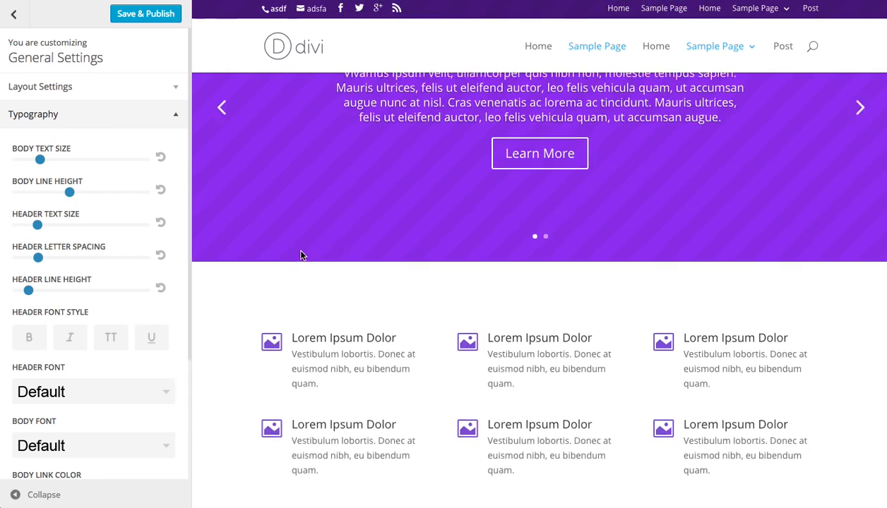
scroll(301, 257, down, 1)
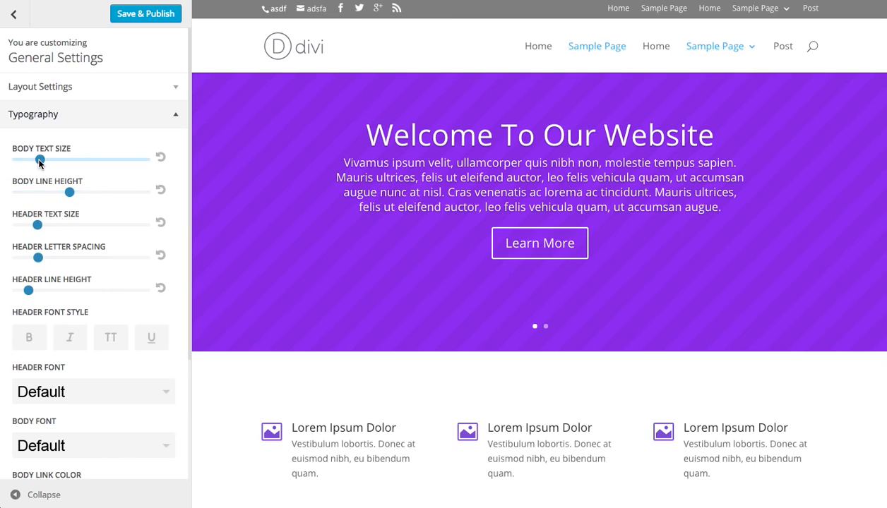
- Try a larger body text size and body line height, resetting each to its default
drag(40, 162, 81, 159)
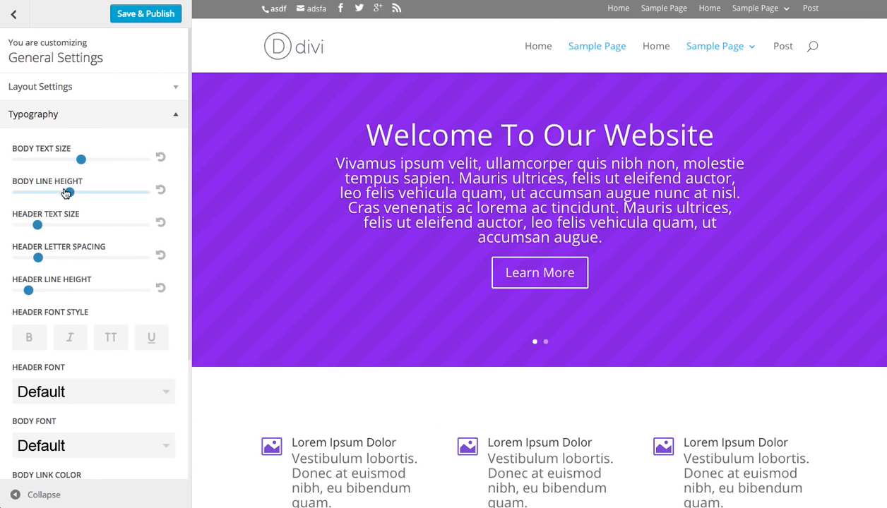
click(160, 157)
mouse_move(70, 192)
mouse_down()
mouse_move(60, 195)
mouse_move(89, 197)
mouse_move(60, 196)
mouse_move(76, 197)
mouse_up()
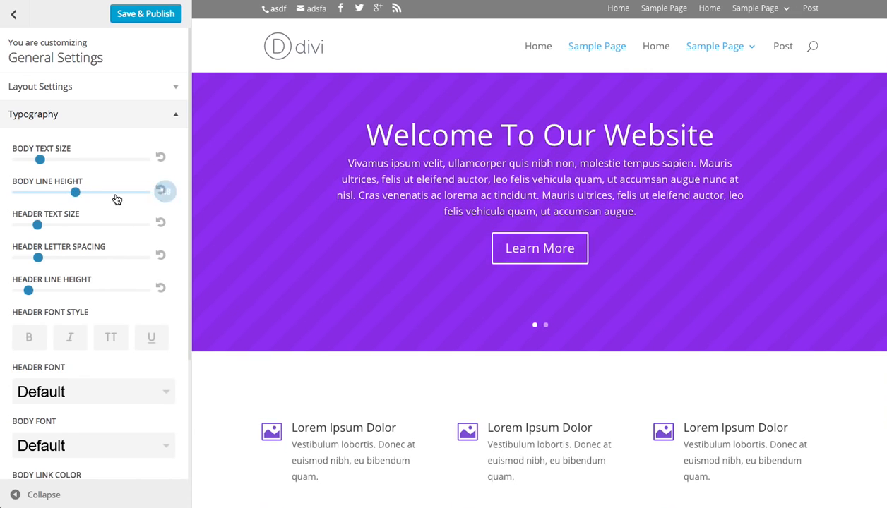
click(163, 191)
- Try a larger header text size with a header letter spacing of 5, and reset both to their defaults
drag(38, 225, 55, 226)
drag(38, 257, 91, 258)
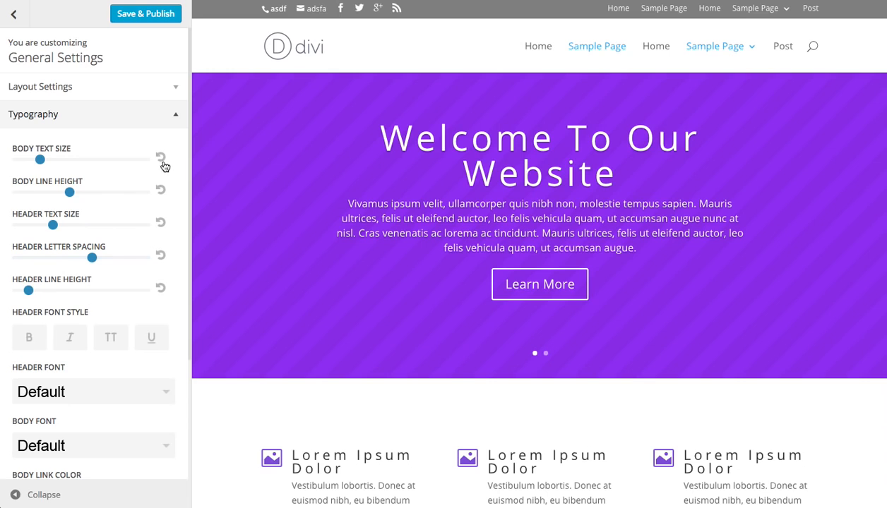
click(161, 222)
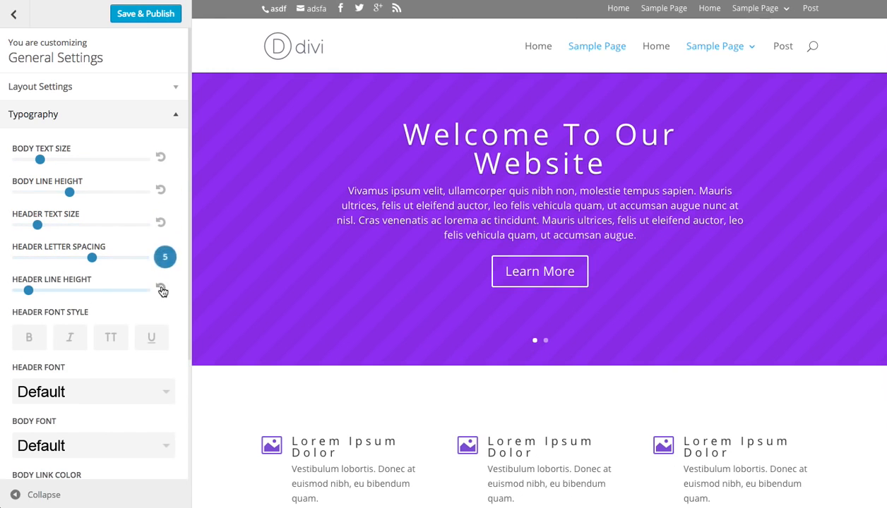
click(161, 255)
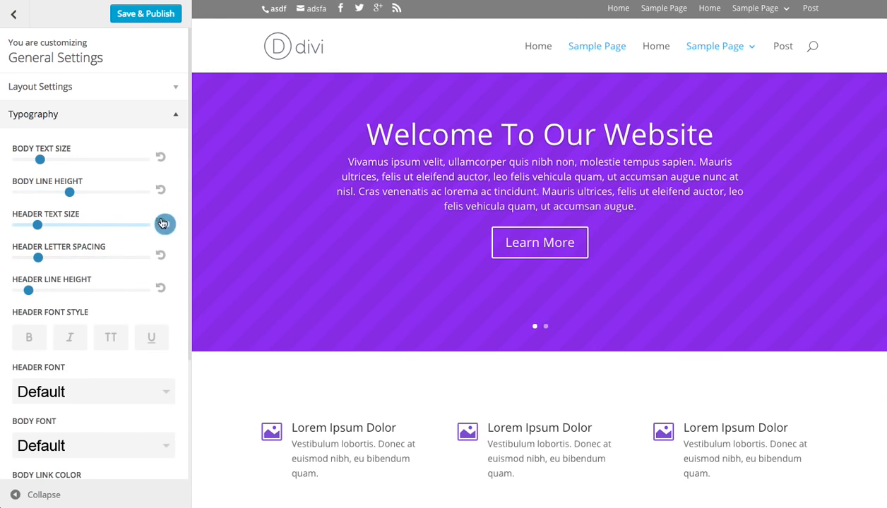
- Style the header text as bold and uppercase, with a smaller text size and slightly wider letter spacing
click(30, 338)
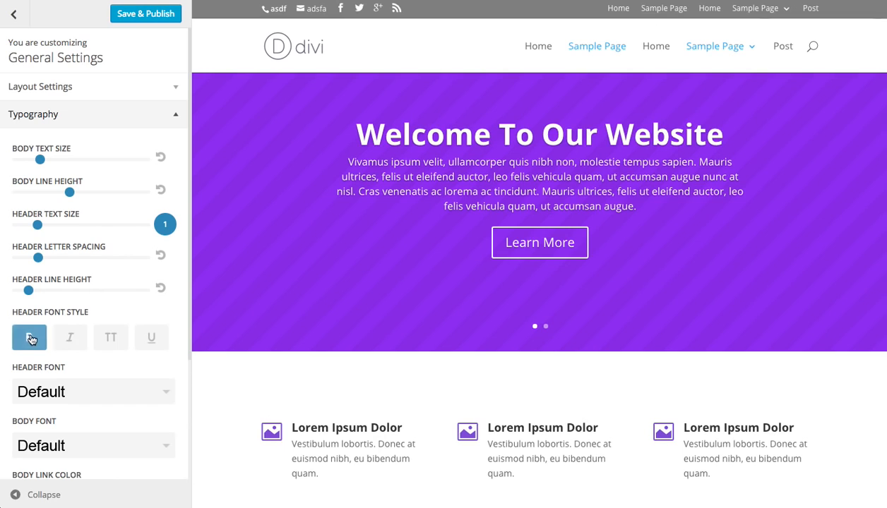
click(108, 340)
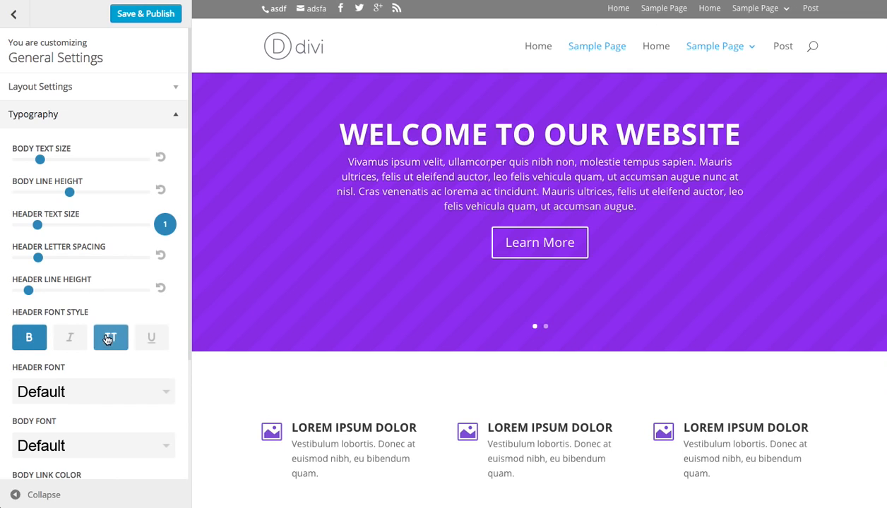
drag(37, 224, 24, 225)
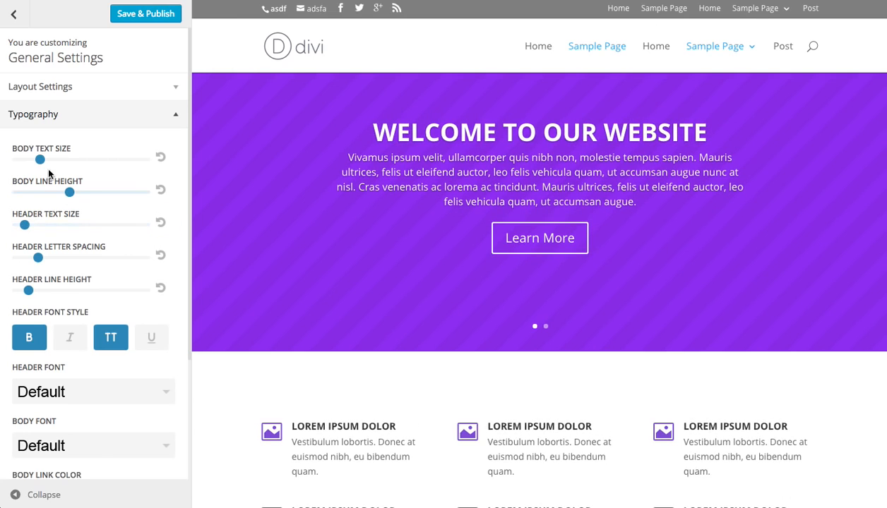
drag(38, 257, 59, 259)
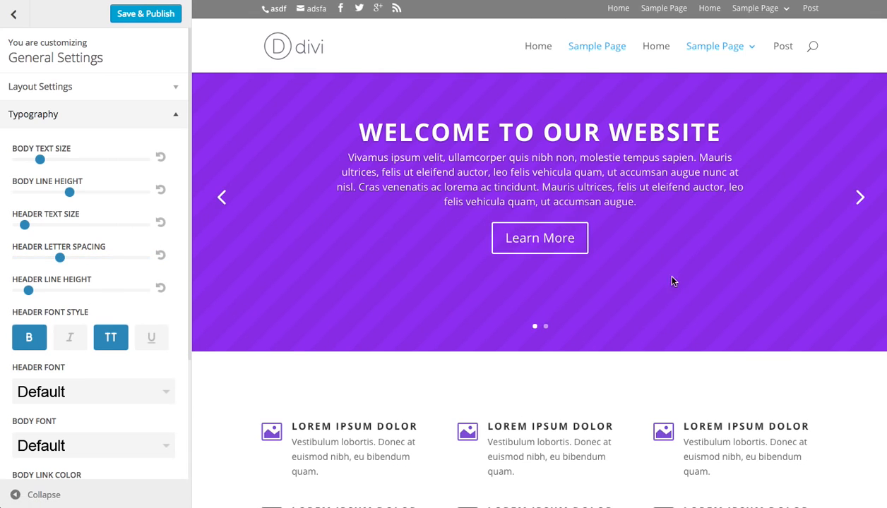
- Browse the available header fonts, keep Default, and look over the typography color options
scroll(85, 289, down, 4)
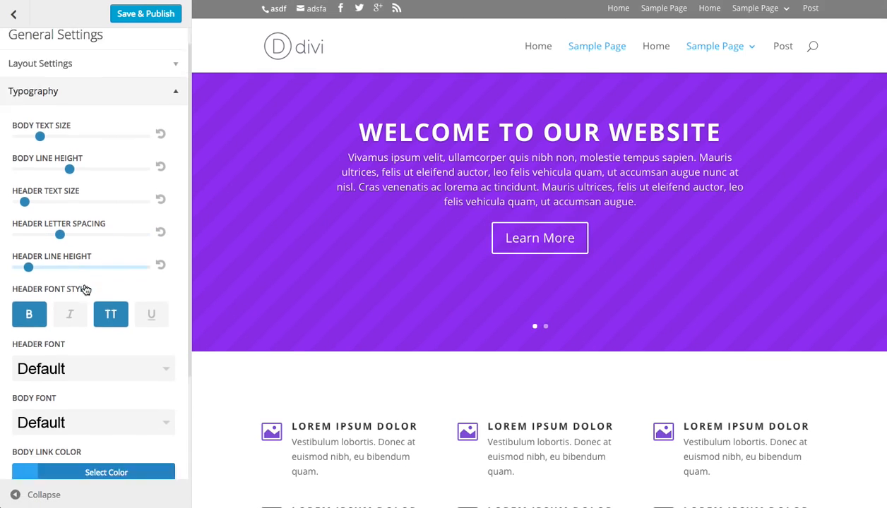
click(76, 276)
scroll(85, 291, down, 4)
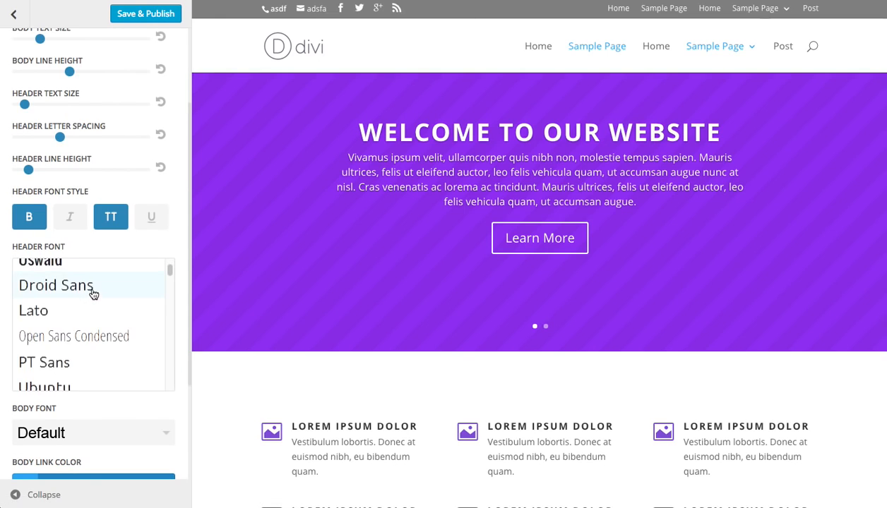
scroll(85, 306, up, 8)
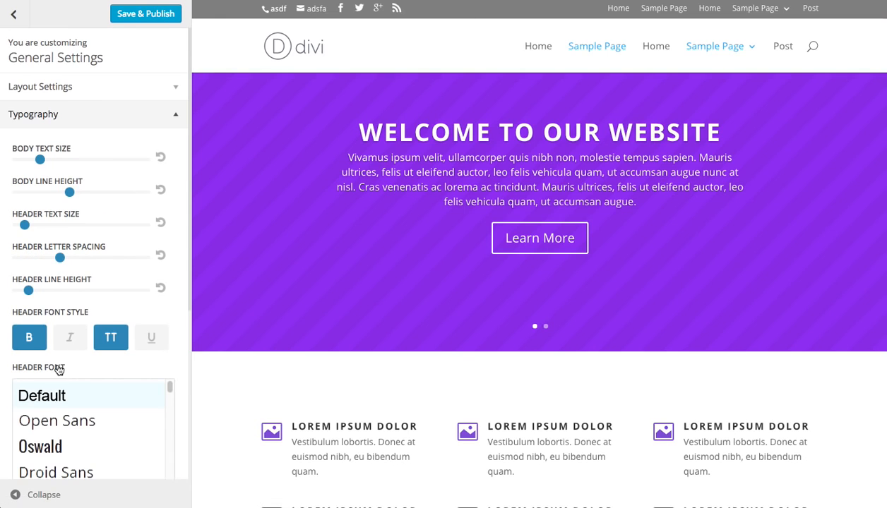
click(99, 397)
scroll(125, 342, down, 4)
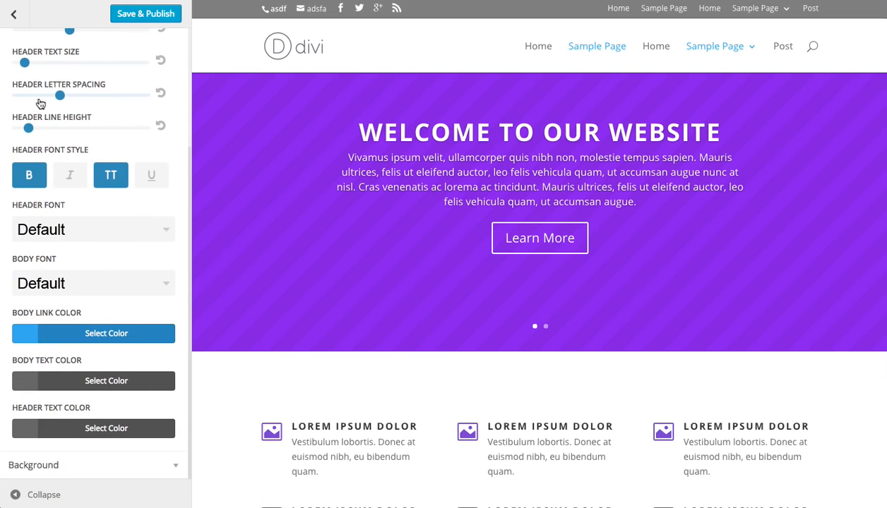
scroll(28, 69, up, 3)
- Close the typography settings, review the Background options, and return to the main customizer sections
click(55, 113)
click(56, 145)
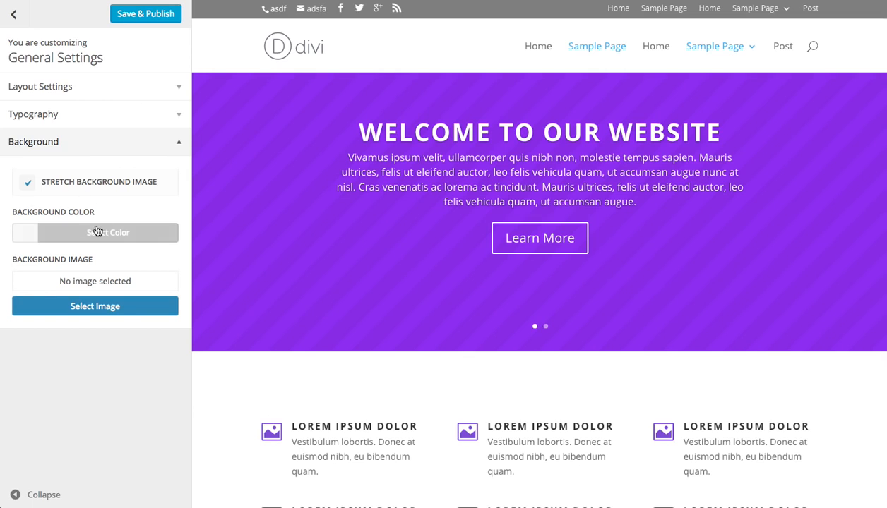
click(58, 142)
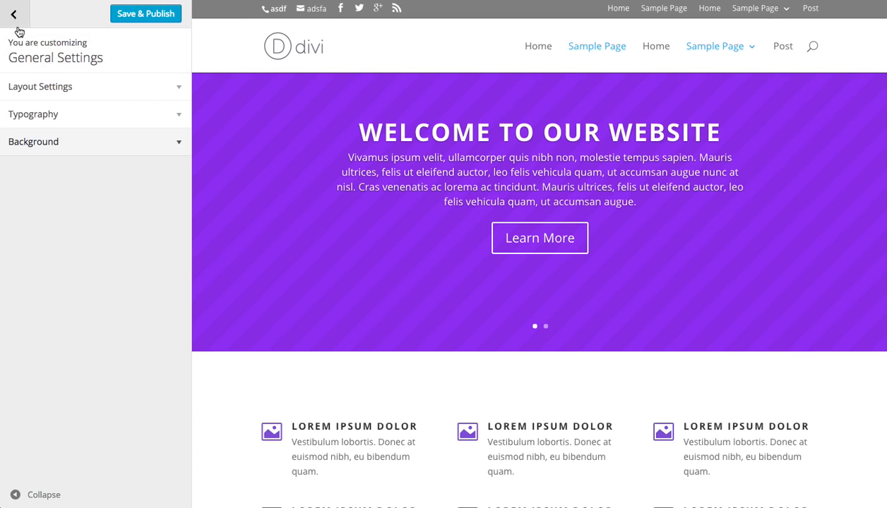
click(14, 17)
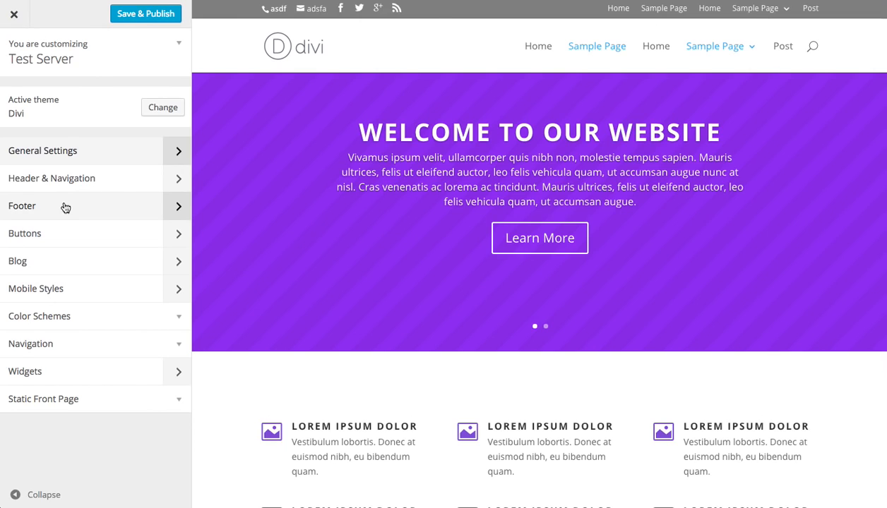
- Open the Header Format settings under Header & Navigation, try the Centered header style, and return it to Default
click(49, 181)
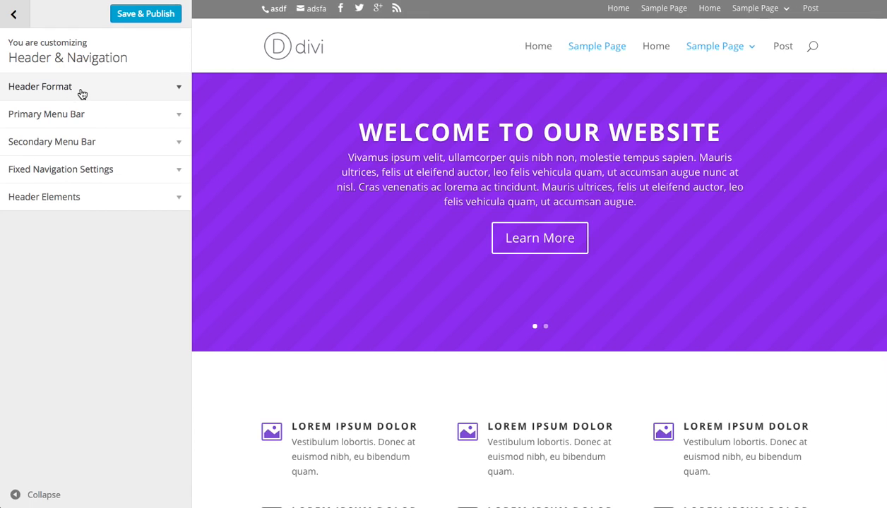
click(81, 93)
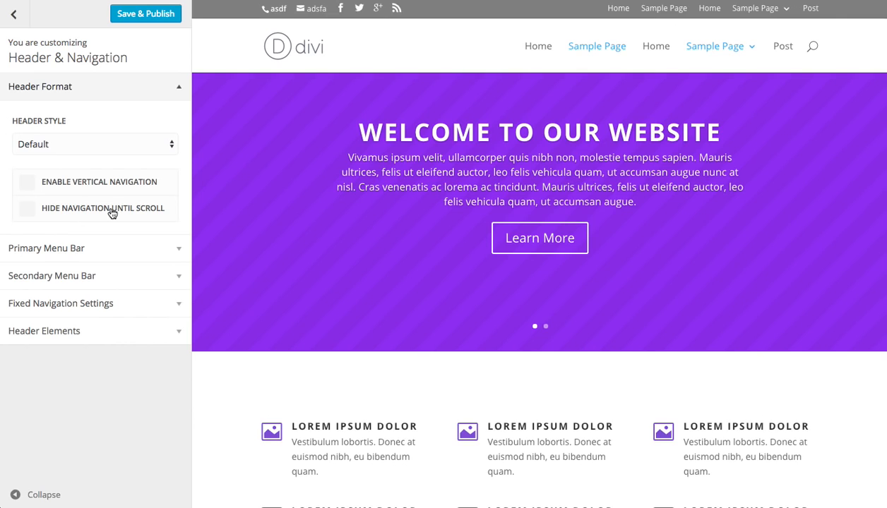
click(93, 145)
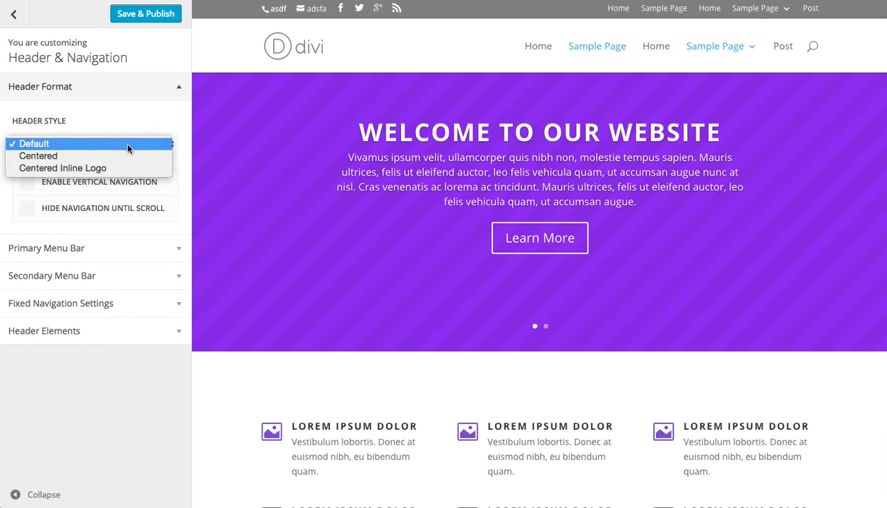
click(78, 157)
click(115, 148)
key(Escape)
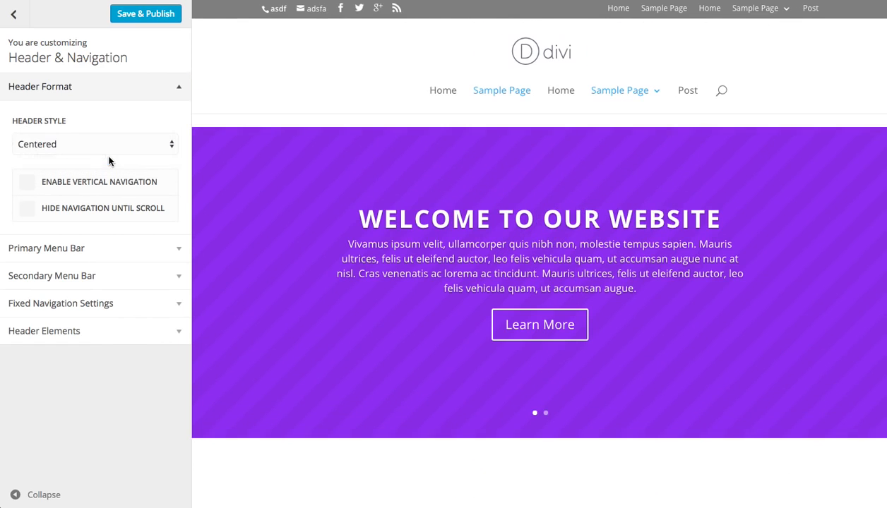
key(Down)
click(99, 144)
click(89, 122)
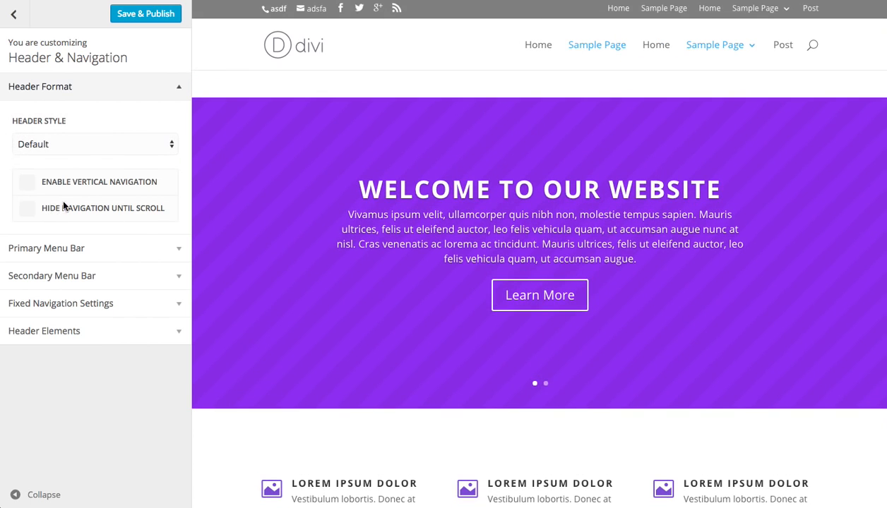
- Try vertical navigation, disable it again, and check the horizontal header by scrolling the page preview
click(83, 183)
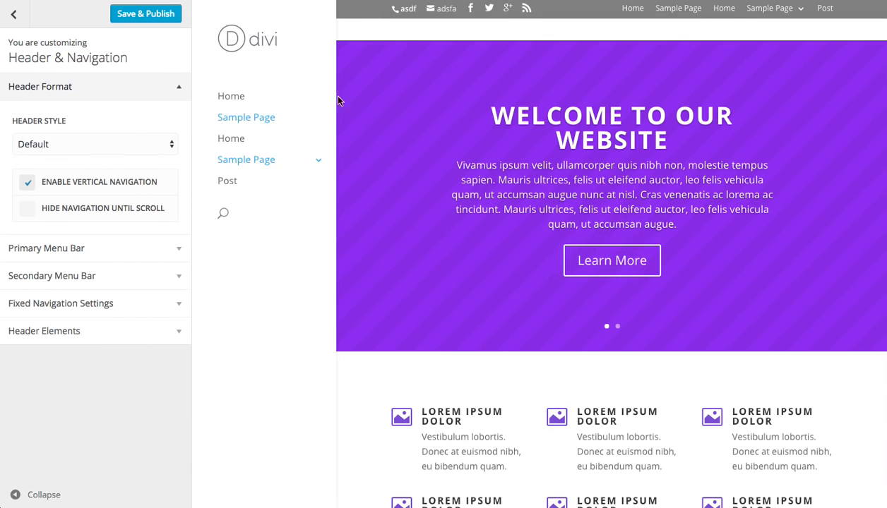
click(109, 185)
scroll(479, 173, down, 3)
scroll(478, 174, up, 4)
scroll(479, 174, down, 2)
scroll(479, 173, up, 2)
scroll(466, 141, down, 2)
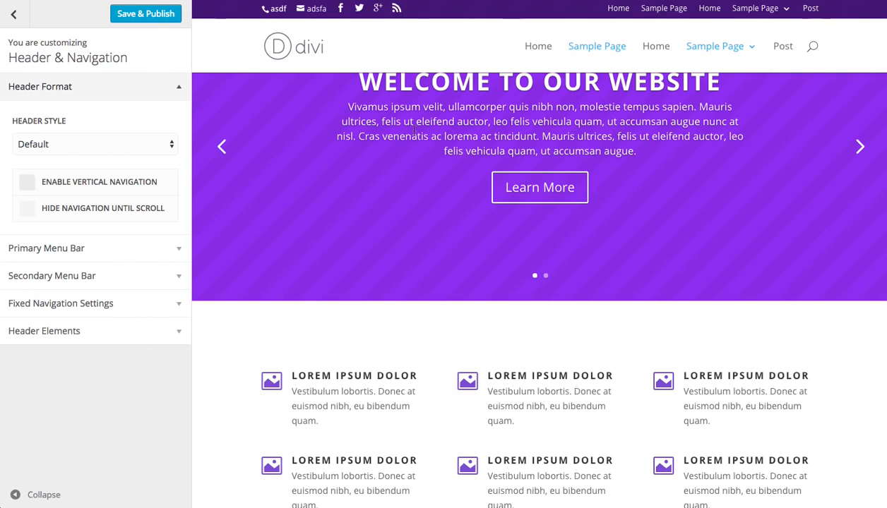
- Style the primary menu bar text as bold and uppercase with slightly wider letter spacing
click(79, 248)
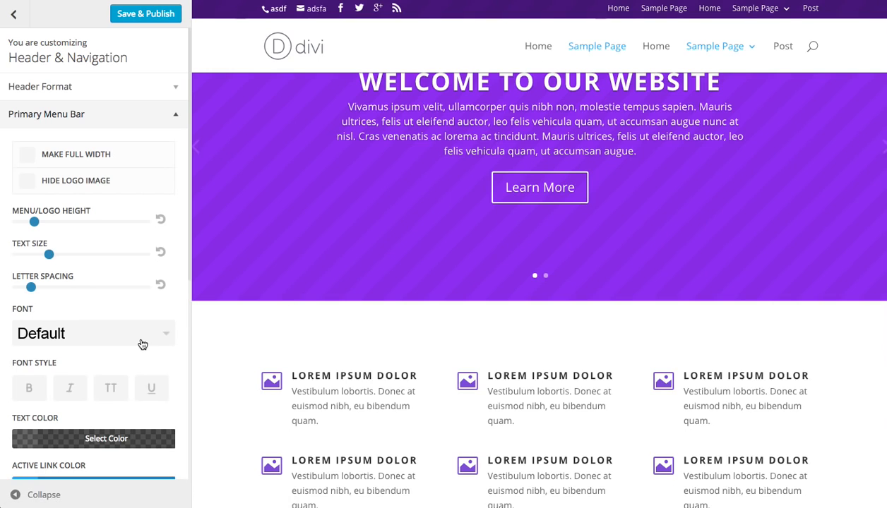
click(31, 388)
click(110, 387)
drag(31, 287, 51, 288)
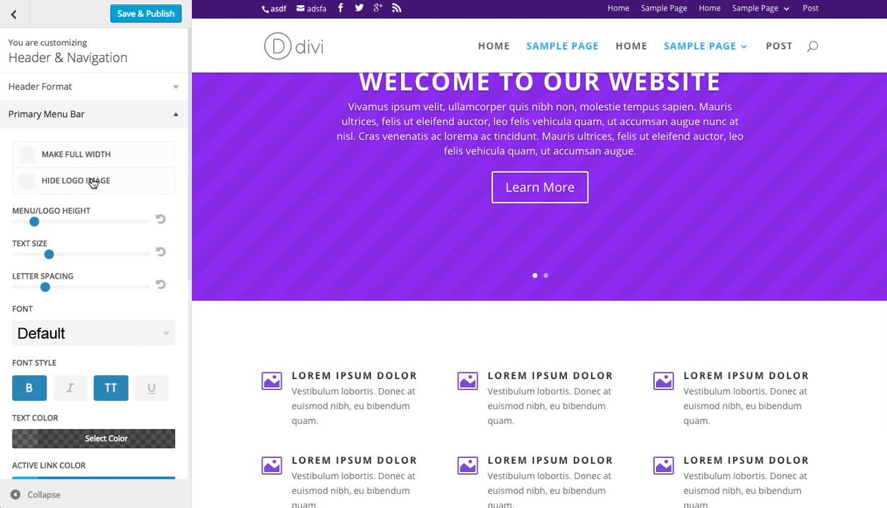
- Set the primary menu bar's background color to the purple swatch #8224e3
scroll(103, 184, down, 3)
scroll(103, 186, down, 2)
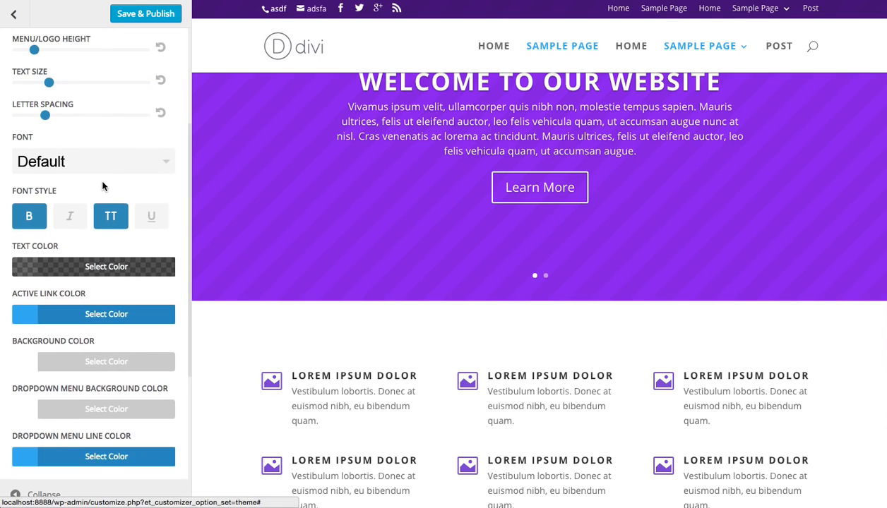
click(77, 329)
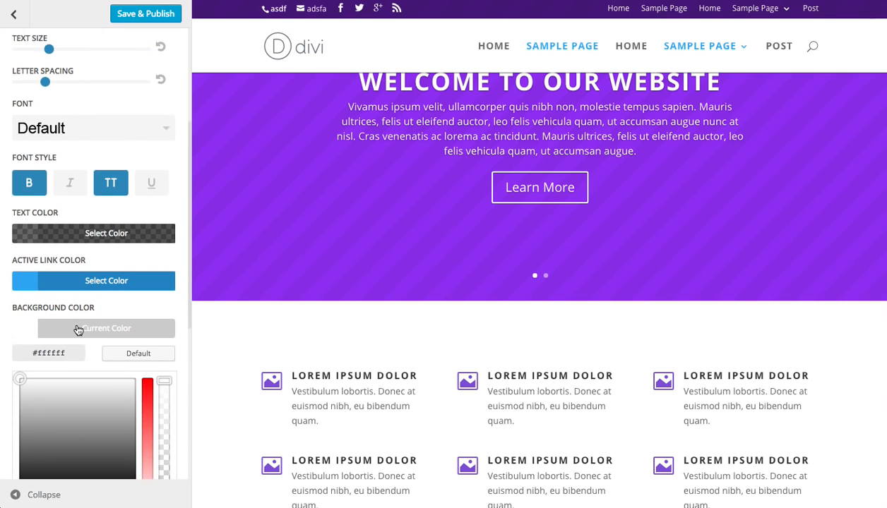
scroll(113, 384, down, 2)
click(129, 415)
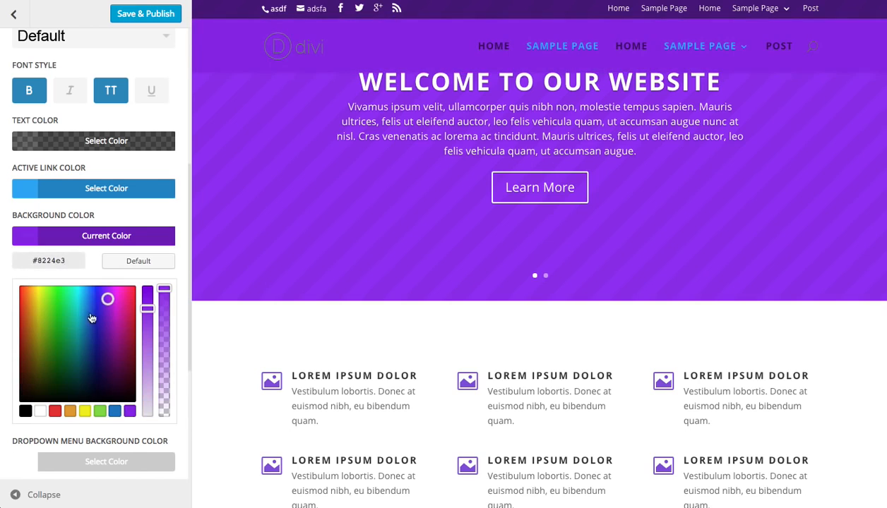
click(113, 240)
- Set the primary menu bar's active link color to white
click(100, 191)
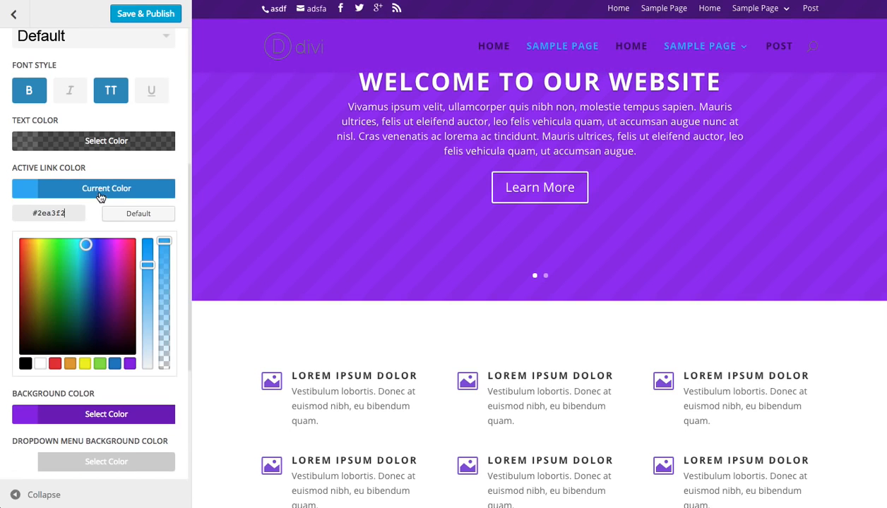
click(40, 363)
click(125, 197)
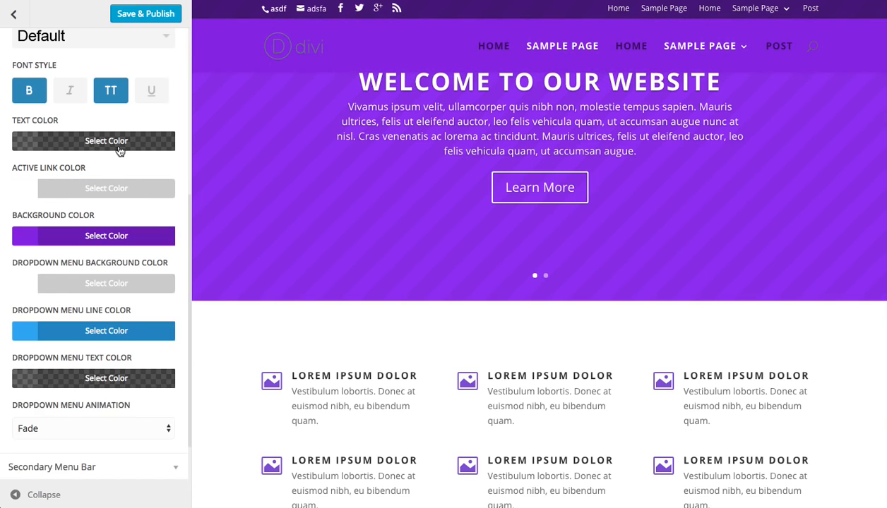
- Set the primary menu text color to white, try it at 0.6 opacity, restore full opacity, and close the Primary Menu Bar settings
click(118, 145)
click(40, 316)
click(164, 243)
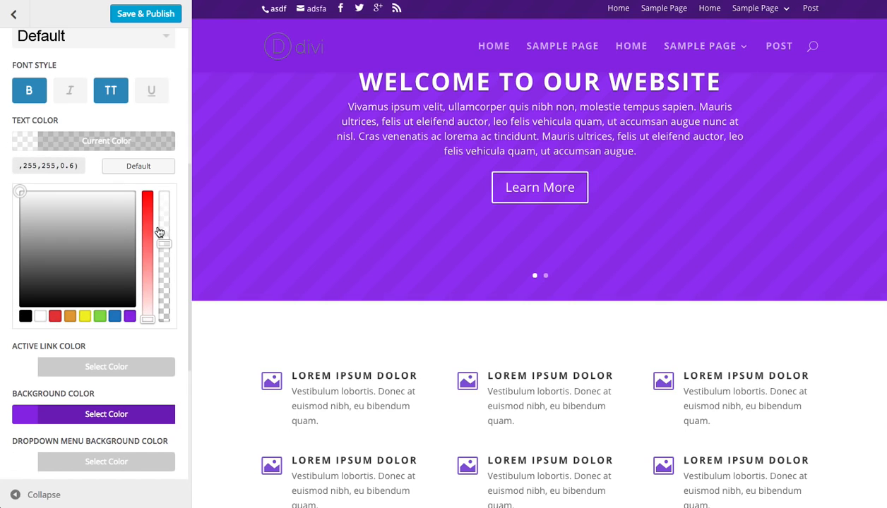
click(152, 166)
click(131, 146)
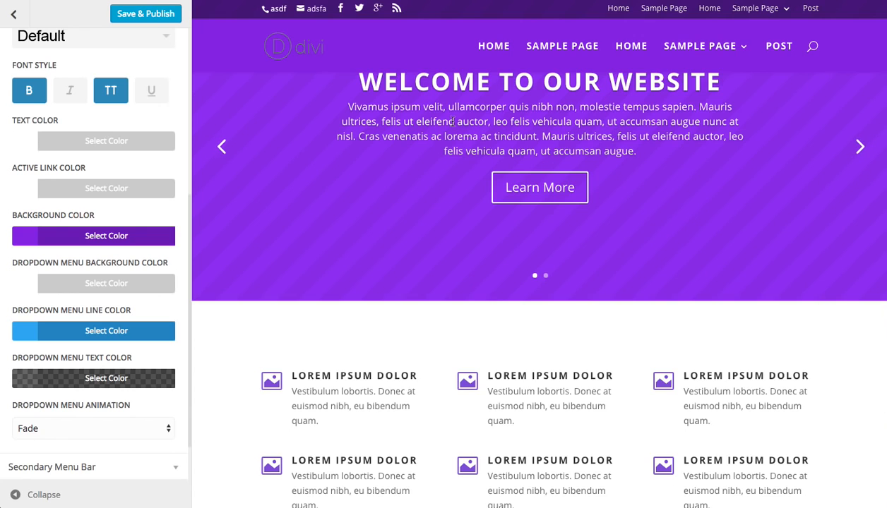
scroll(130, 133, up, 3)
click(86, 64)
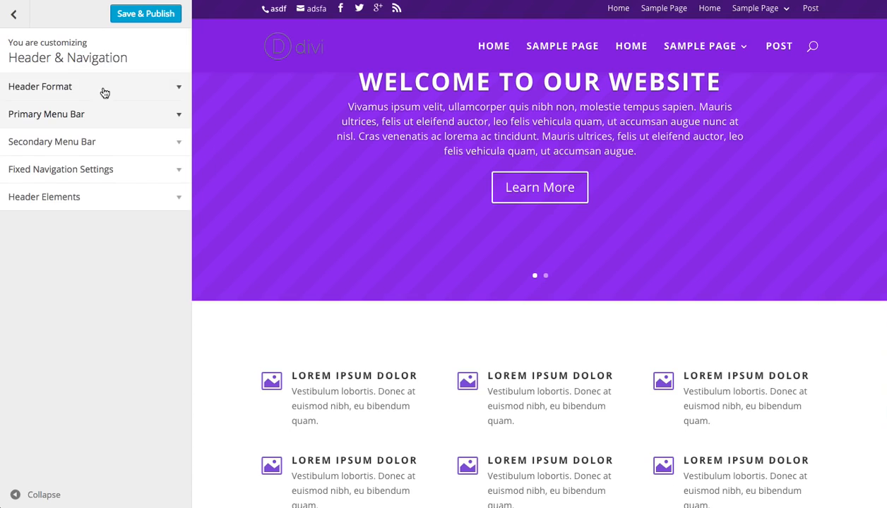
- Set the secondary menu bar's text to the smallest size with slightly wider letter spacing, and close its settings
click(86, 145)
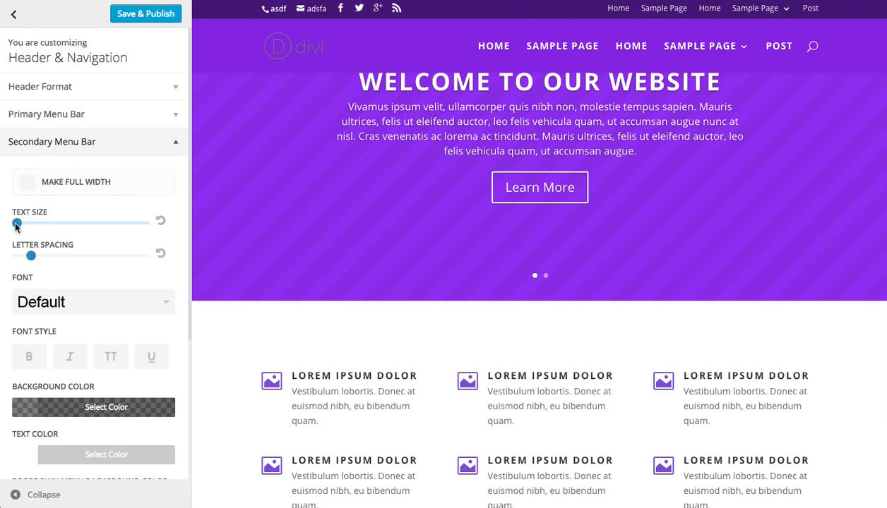
mouse_move(17, 225)
mouse_down()
mouse_move(47, 224)
mouse_move(16, 224)
mouse_up()
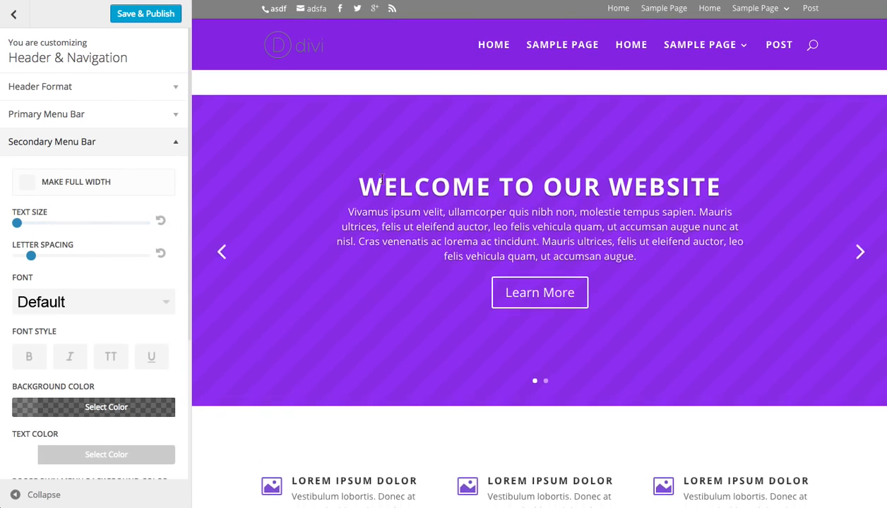
scroll(375, 179, down, 2)
mouse_move(31, 256)
mouse_down()
mouse_move(73, 256)
mouse_move(47, 257)
mouse_up()
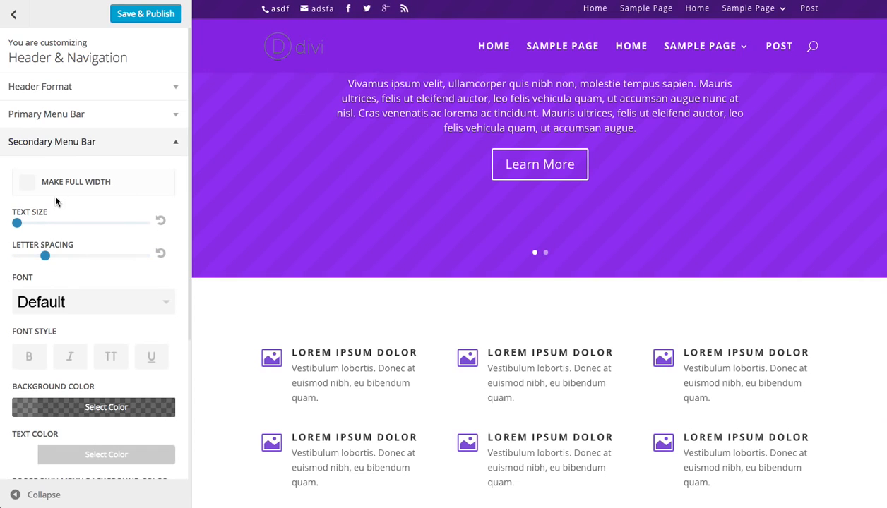
click(89, 145)
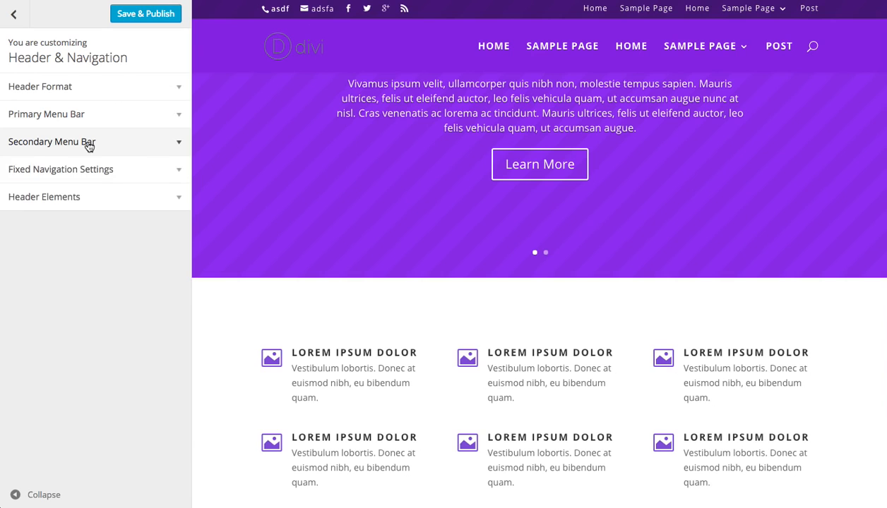
- Open the Fixed Navigation Settings and examine how the header behaves while the page preview scrolls
click(91, 170)
scroll(376, 202, down, 3)
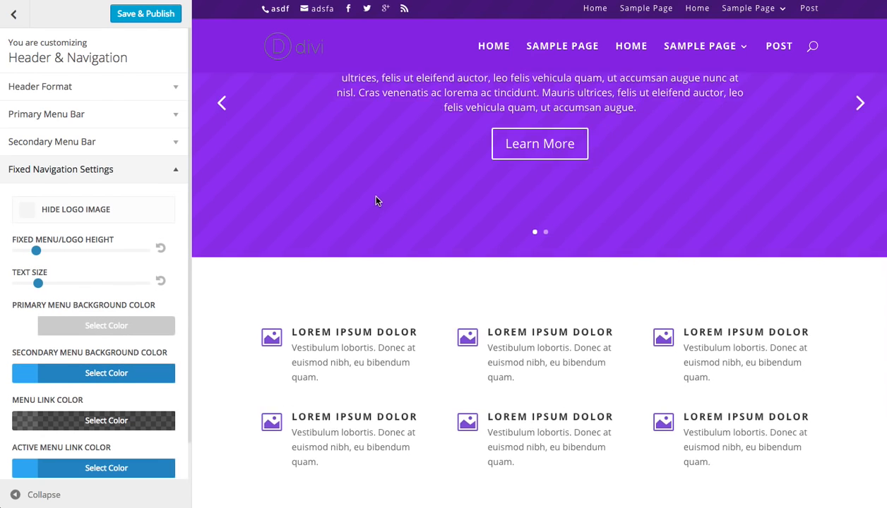
scroll(375, 201, up, 5)
scroll(375, 221, down, 5)
scroll(378, 222, up, 4)
scroll(378, 219, down, 1)
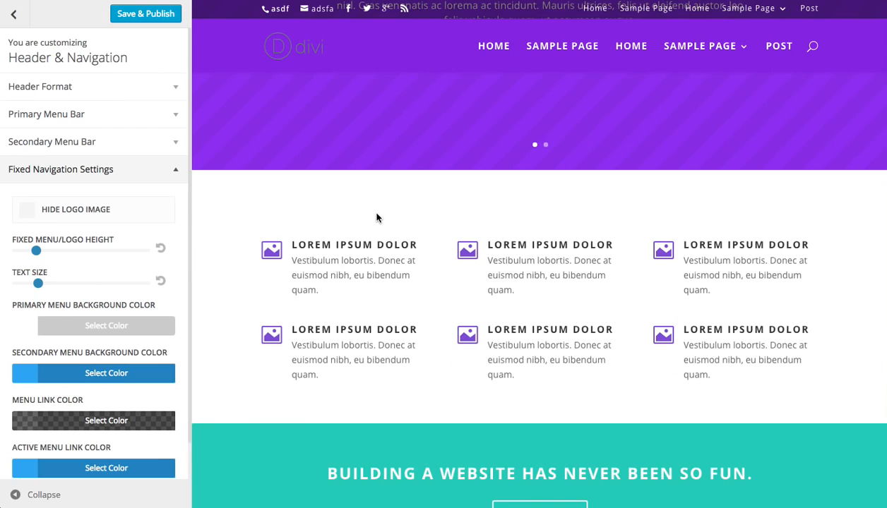
scroll(377, 220, up, 2)
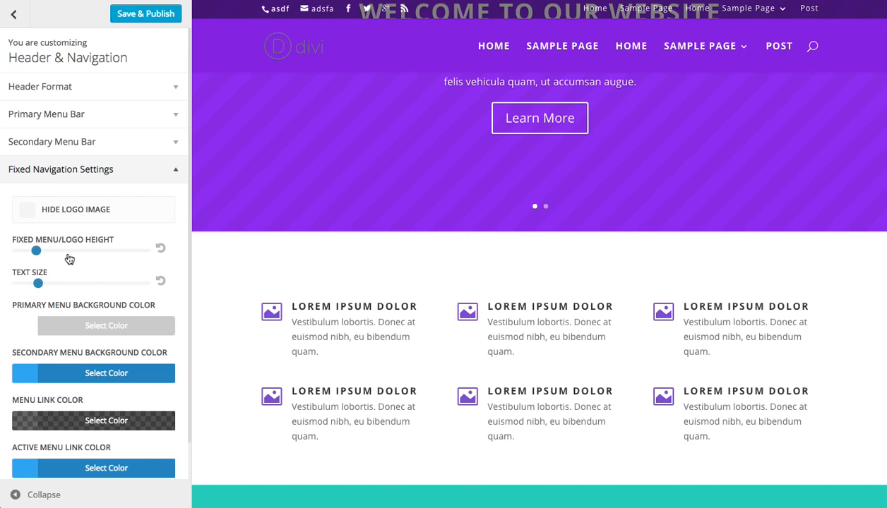
- Try the minimum fixed menu/logo height and preview the header's shrinking while scrolling the page
drag(38, 252, 16, 252)
scroll(328, 196, up, 3)
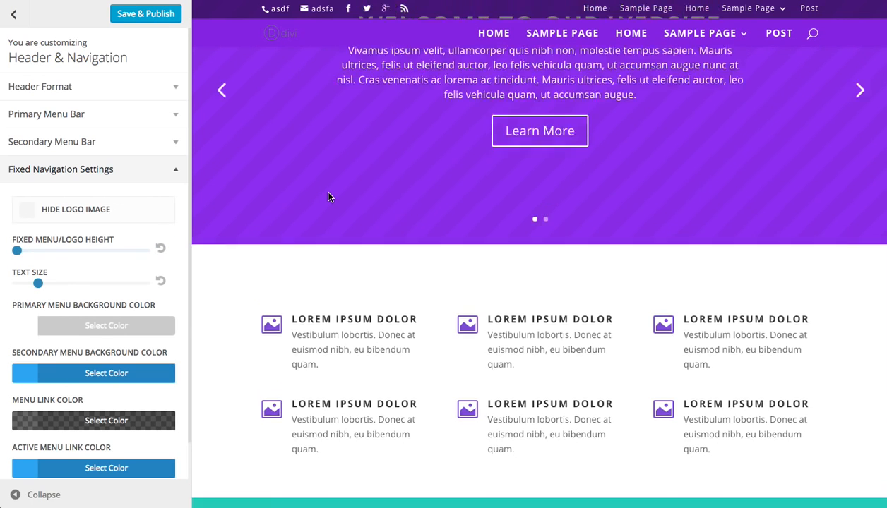
scroll(375, 211, down, 1)
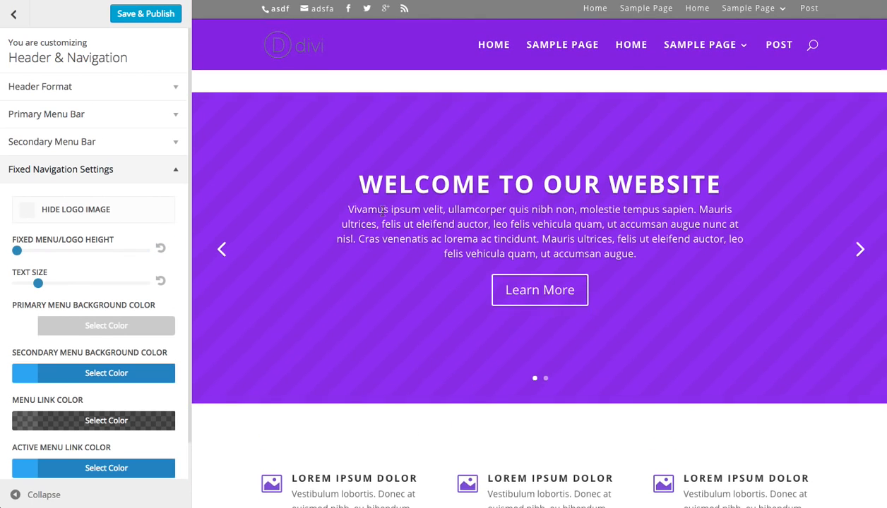
scroll(602, 254, down, 3)
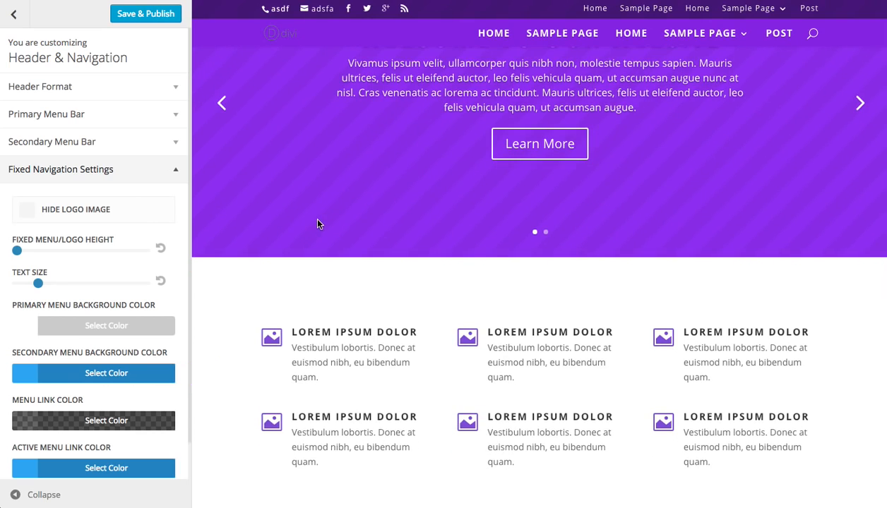
- Set the fixed navigation's primary menu background color to blue #1e73be and increase the fixed menu/logo height
scroll(318, 224, down, 6)
scroll(326, 217, down, 1)
scroll(116, 354, down, 1)
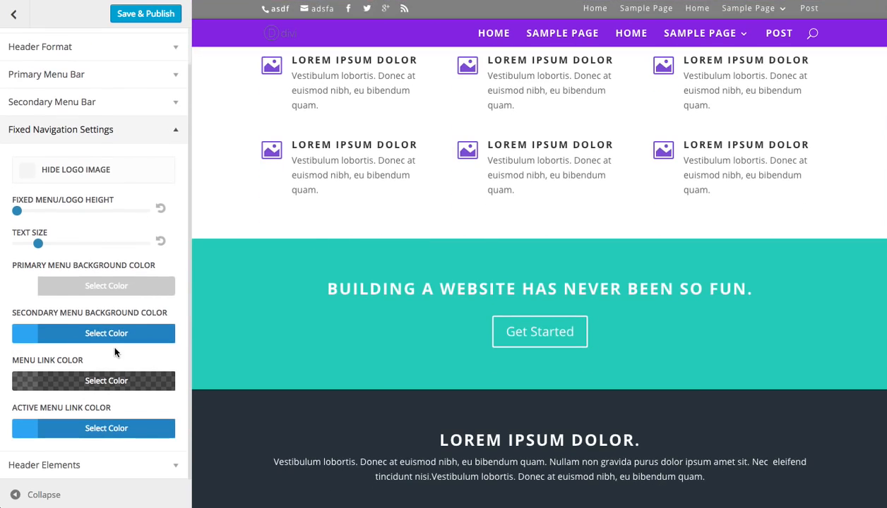
click(111, 292)
click(115, 460)
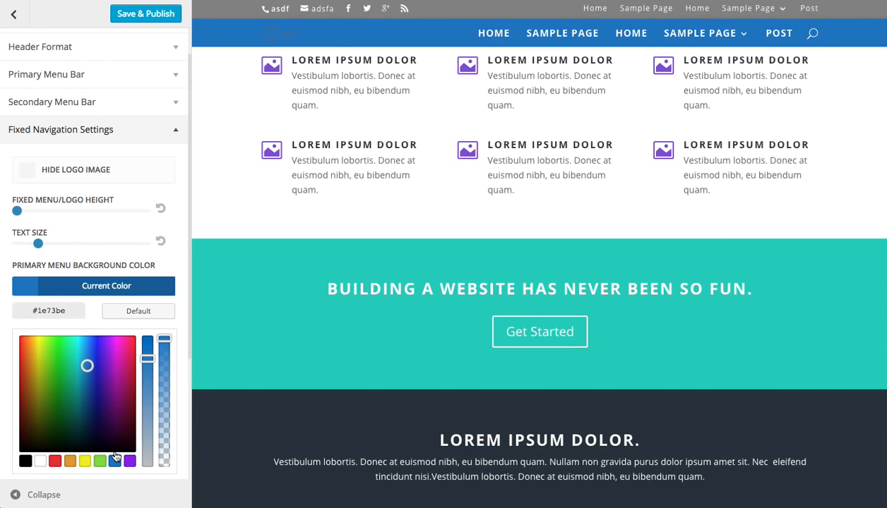
click(116, 288)
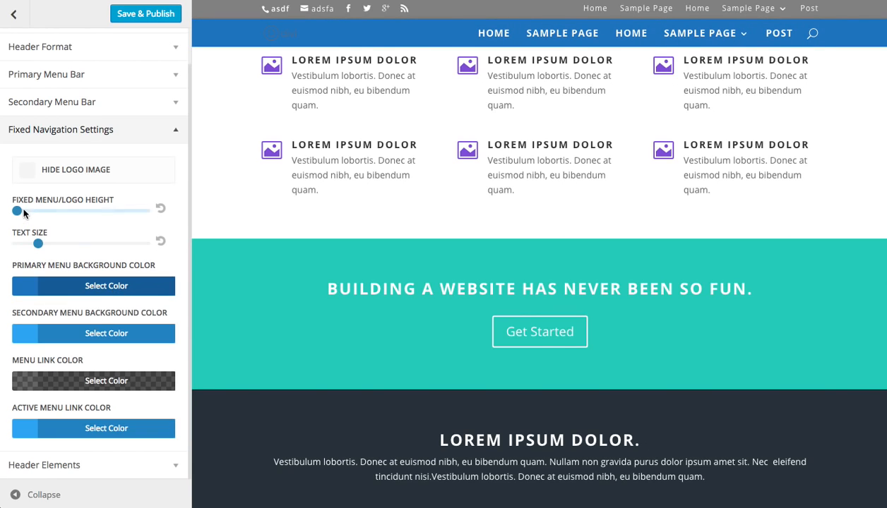
drag(18, 210, 48, 210)
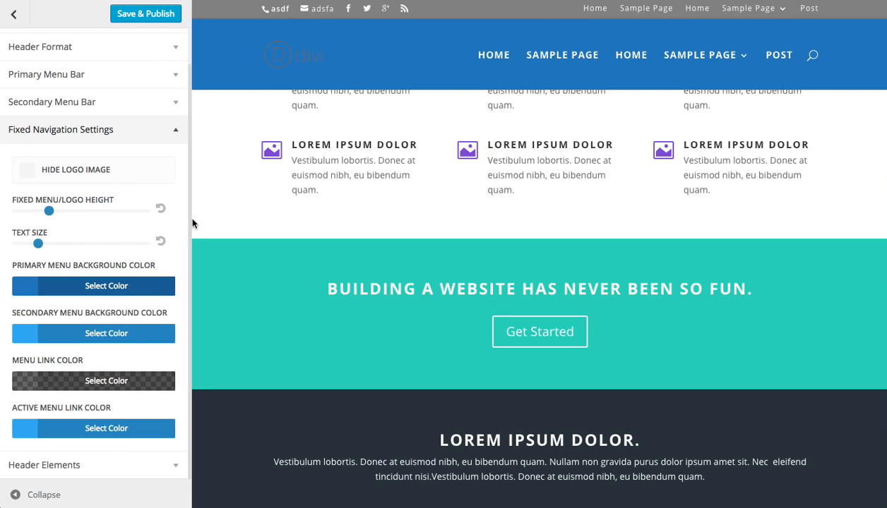
- Make the fixed primary menu's blue background semi-transparent, preview it over the scrolling page, and close the Fixed Navigation Settings
click(107, 287)
drag(161, 343, 164, 392)
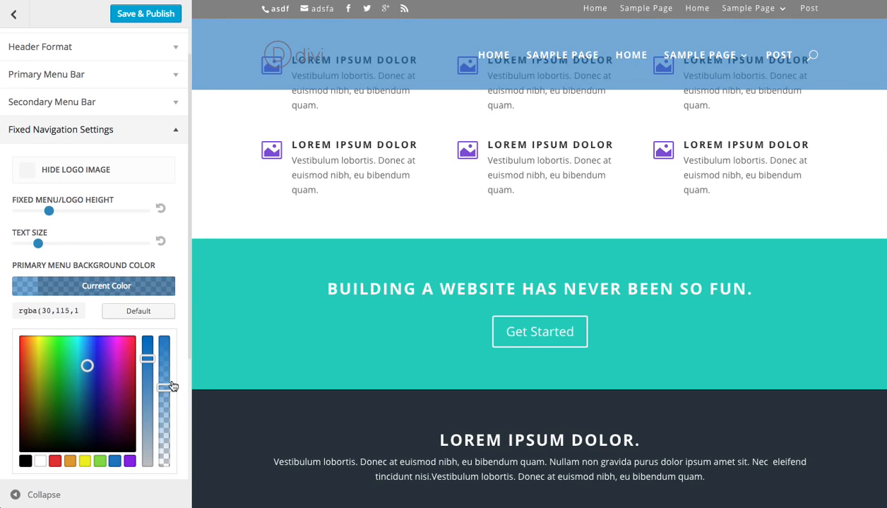
scroll(354, 195, down, 4)
scroll(354, 195, up, 5)
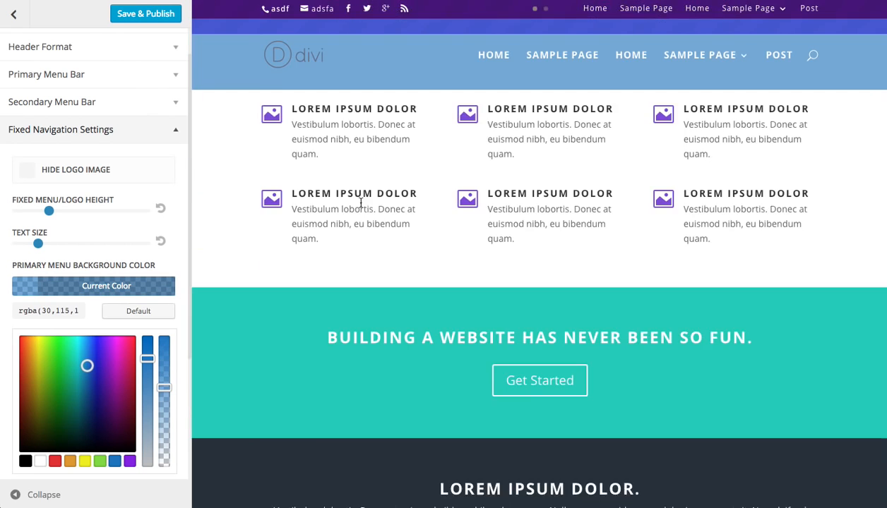
scroll(360, 202, down, 1)
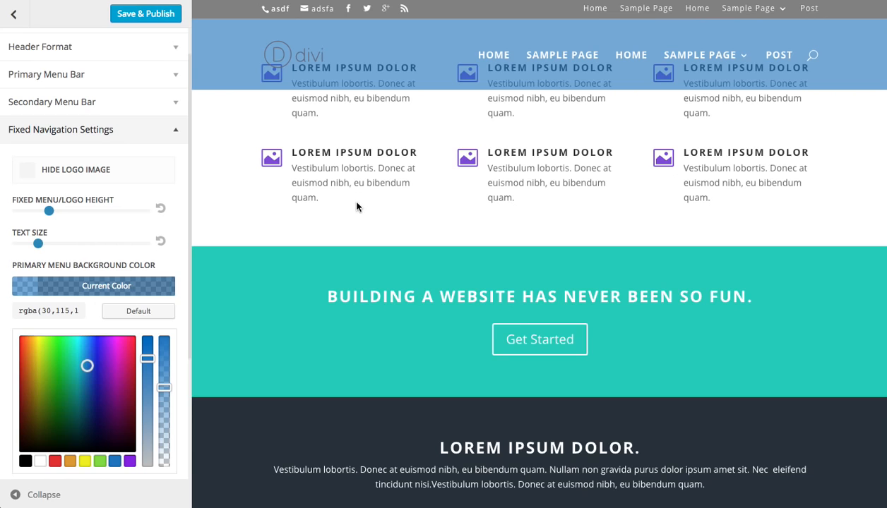
click(104, 134)
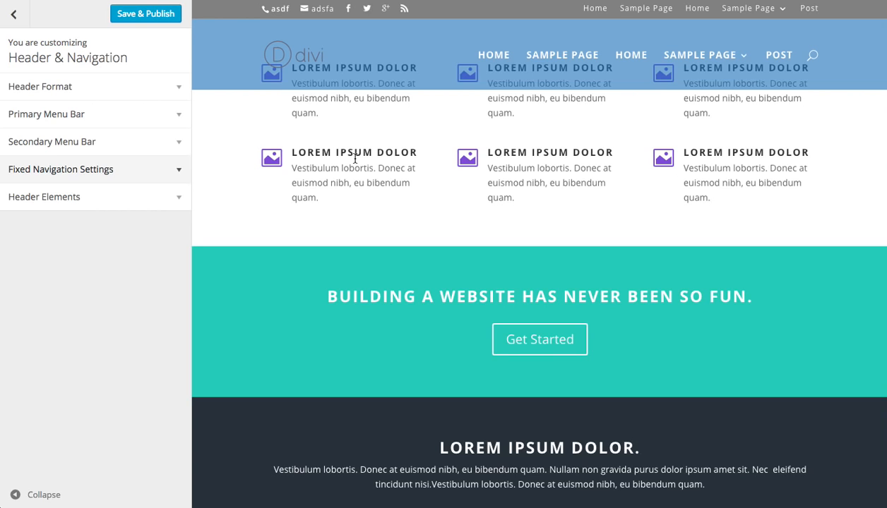
- Examine the Header Elements options for social icons, search icon, phone number and email, and leave the Header & Navigation settings
click(67, 201)
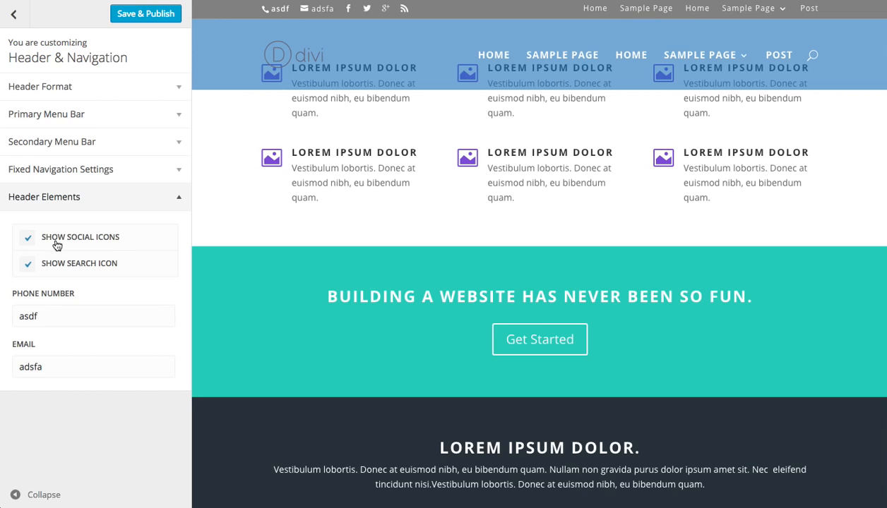
scroll(403, 199, down, 1)
scroll(404, 198, up, 1)
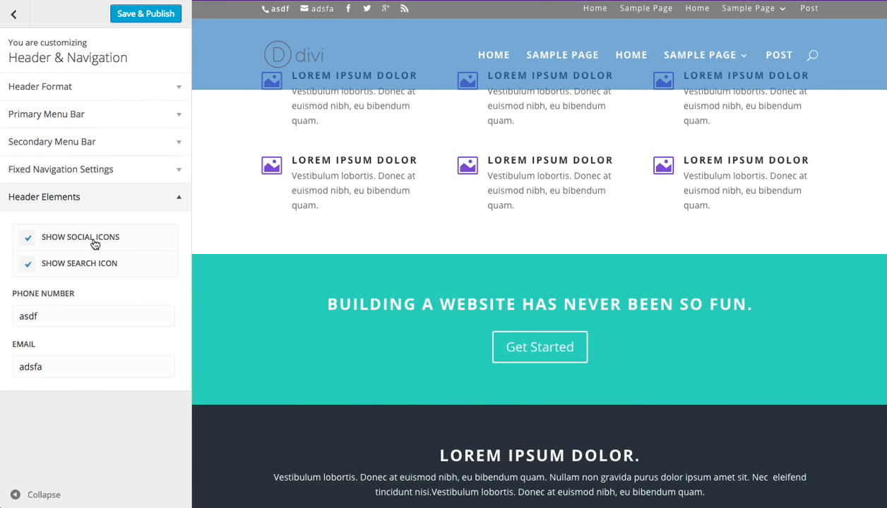
click(80, 315)
double_click(81, 315)
double_click(64, 365)
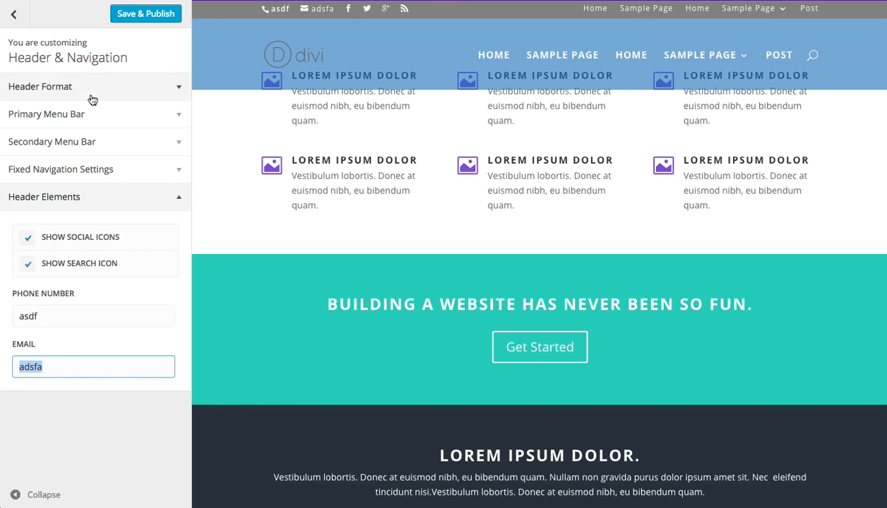
click(15, 16)
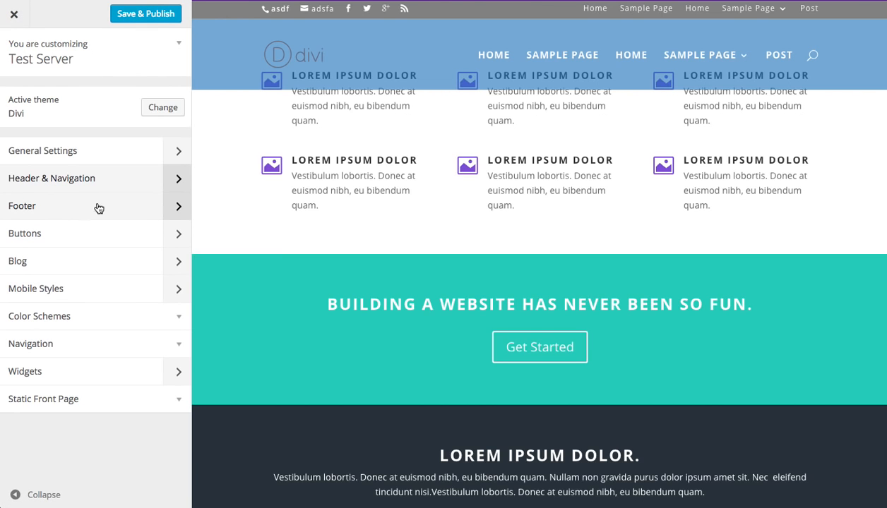
- Open the Footer settings and bring the page's footer widgets into view in the preview
scroll(370, 232, down, 15)
scroll(377, 237, up, 6)
scroll(377, 237, down, 2)
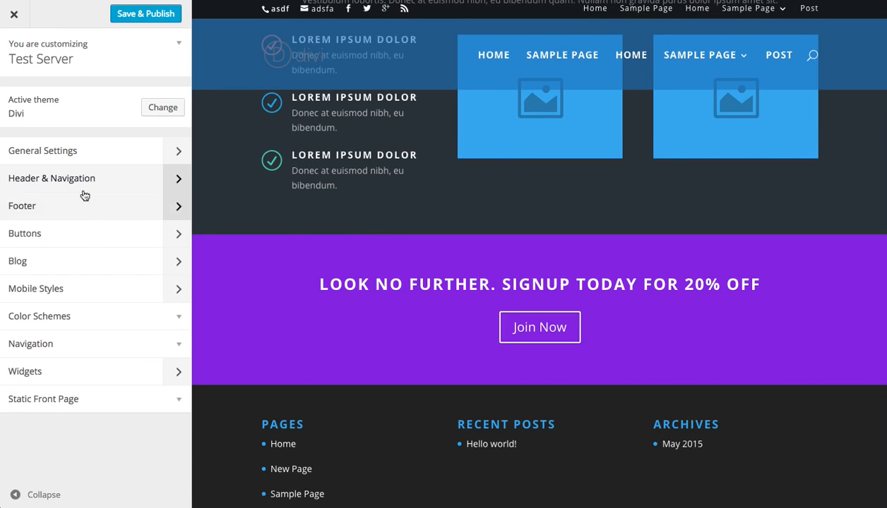
click(56, 199)
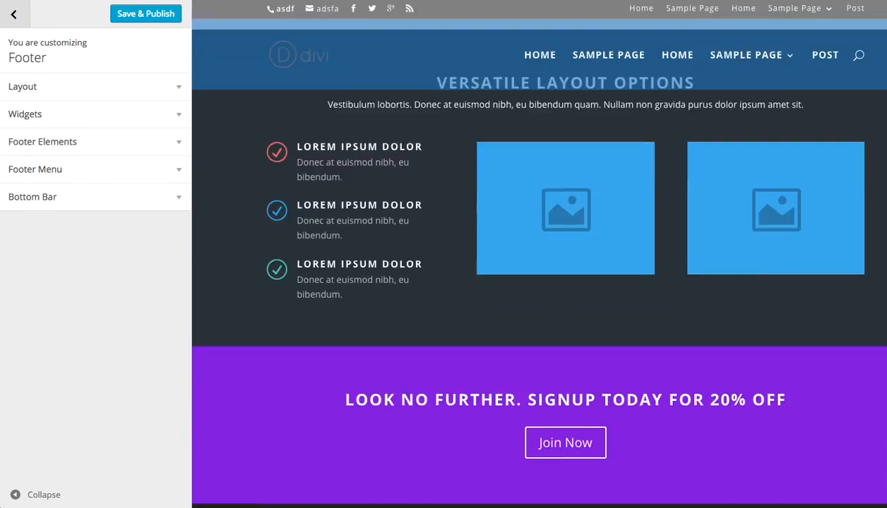
scroll(540, 283, down, 6)
scroll(540, 283, up, 1)
scroll(643, 238, up, 1)
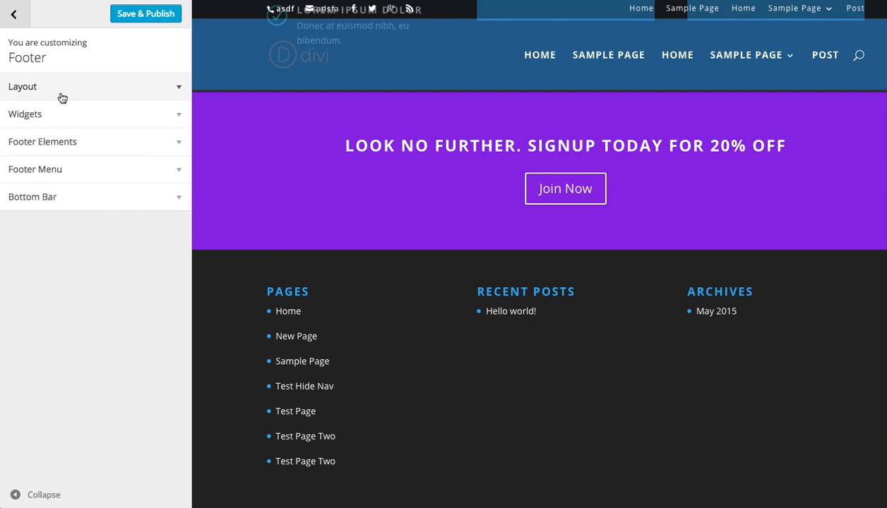
- Enlarge the footer widgets' header text and make it bold, italic, uppercase and underlined
click(60, 118)
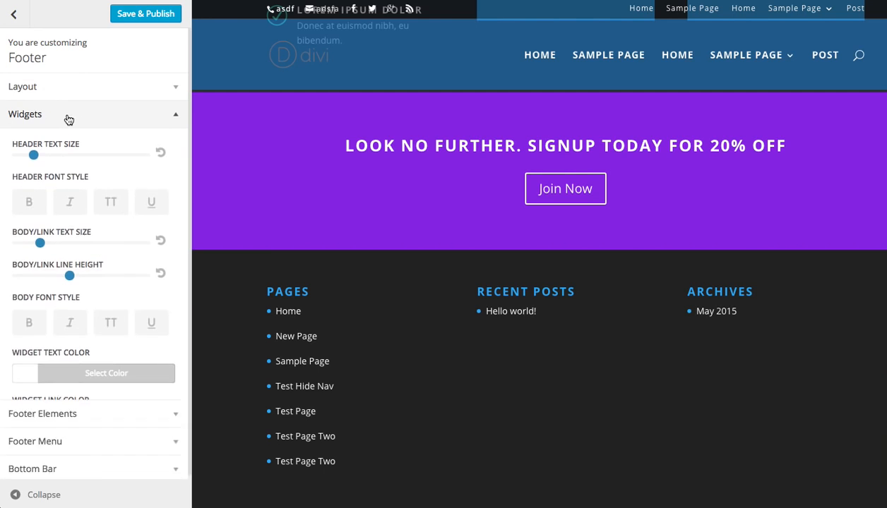
drag(36, 159, 44, 160)
click(32, 211)
click(71, 207)
click(113, 206)
click(146, 209)
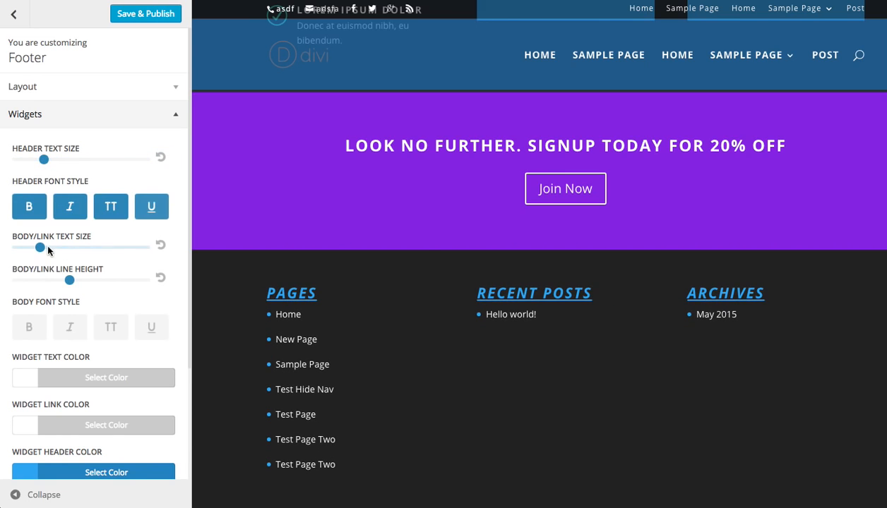
- Try bold, italic and uppercase styling on the footer widgets' body text, and clear those styles again
double_click(67, 281)
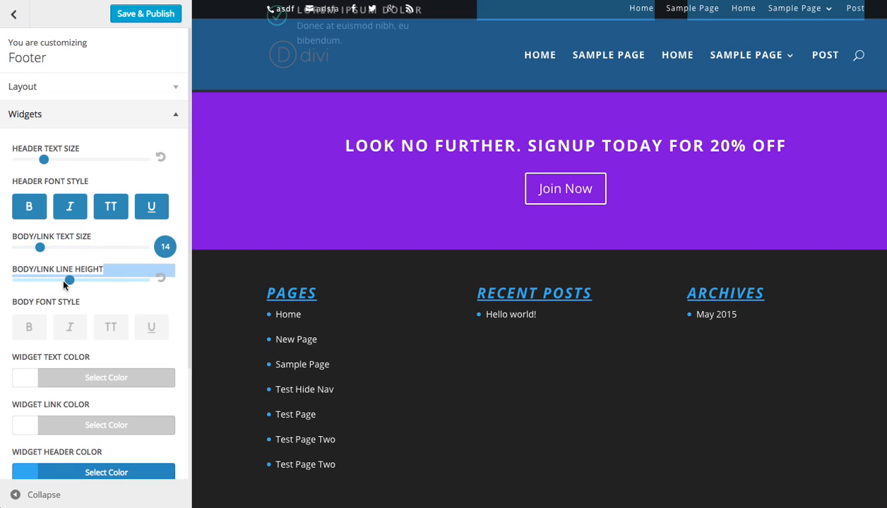
click(33, 327)
click(65, 329)
click(111, 327)
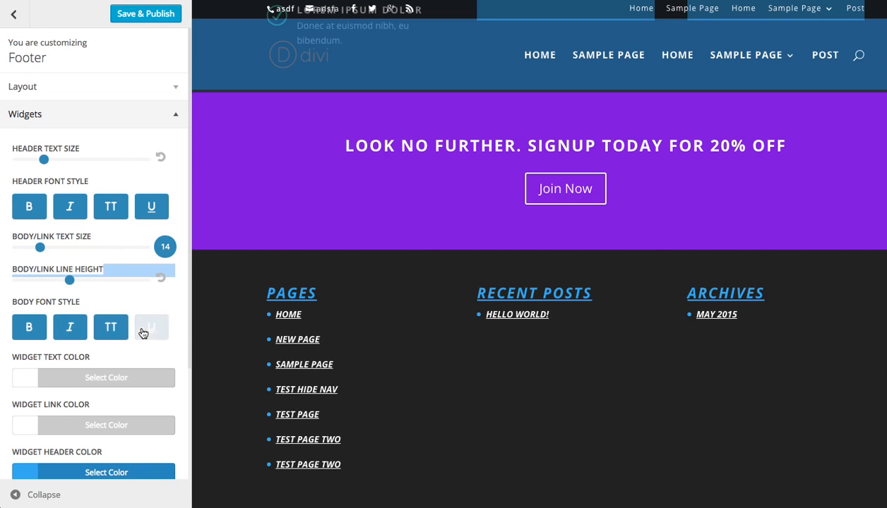
click(111, 327)
click(70, 327)
click(29, 327)
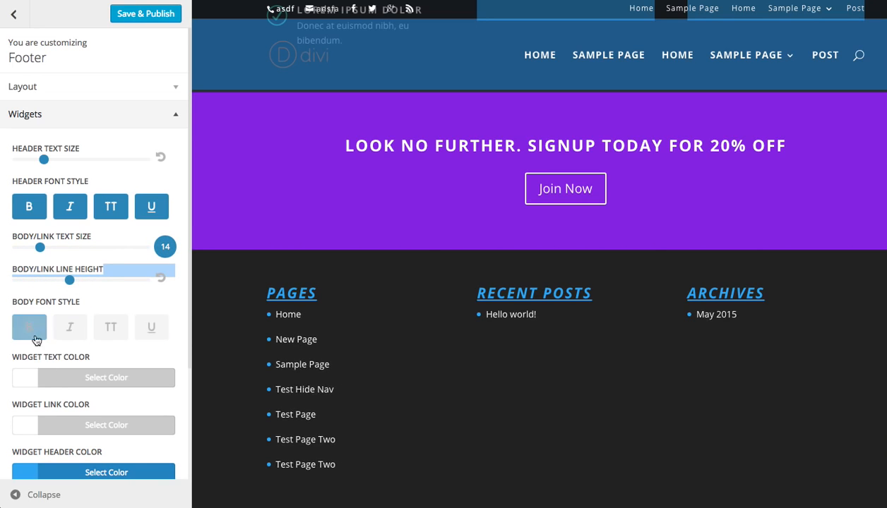
- Examine the footer's widget color options, Footer Elements and Footer Menu settings
scroll(91, 341, down, 2)
scroll(119, 333, down, 3)
scroll(119, 333, up, 2)
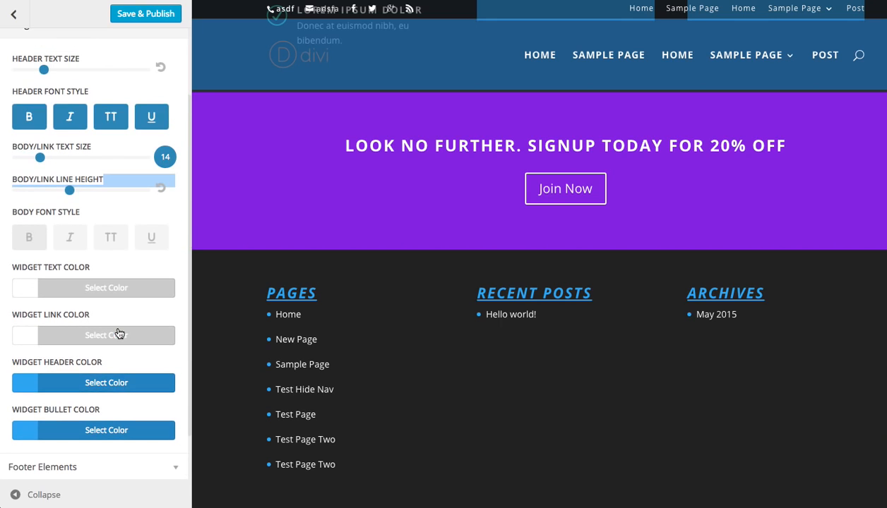
scroll(116, 326, up, 4)
click(82, 125)
click(79, 146)
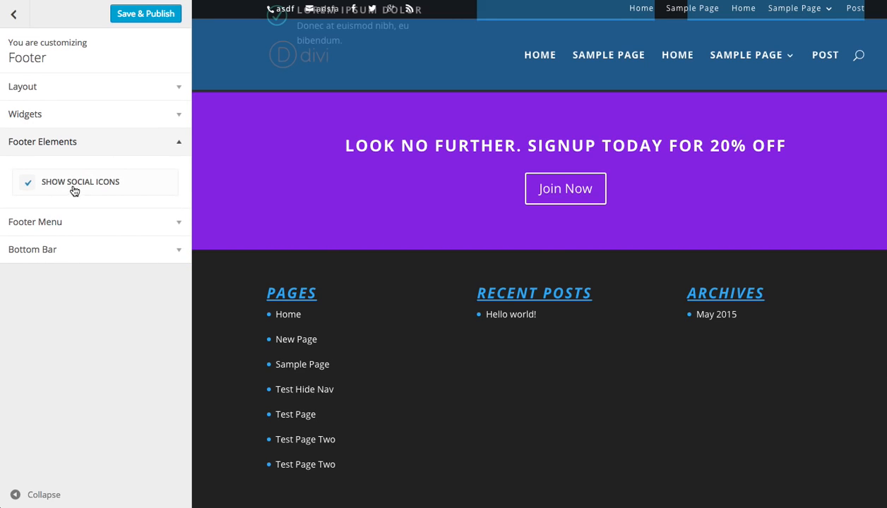
click(82, 144)
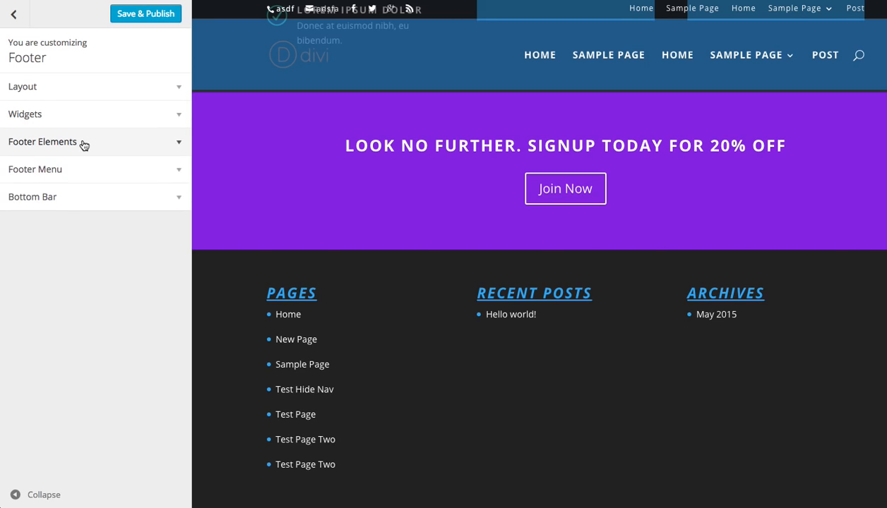
click(61, 174)
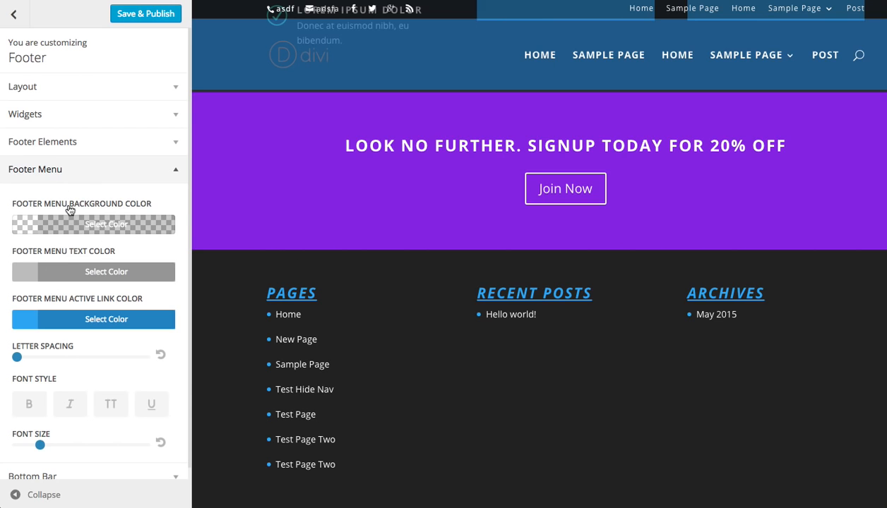
click(62, 173)
- Set the footer's bottom bar background to the green palette color at full opacity
click(63, 195)
scroll(281, 247, down, 5)
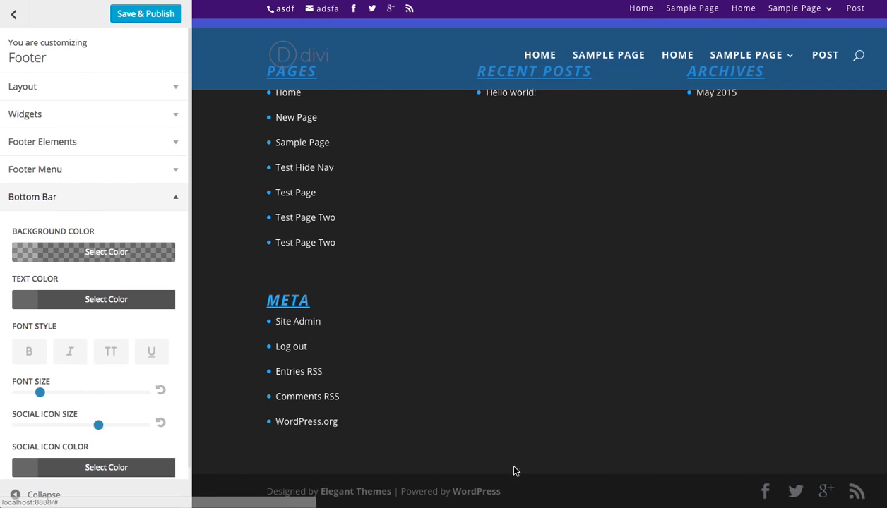
click(76, 252)
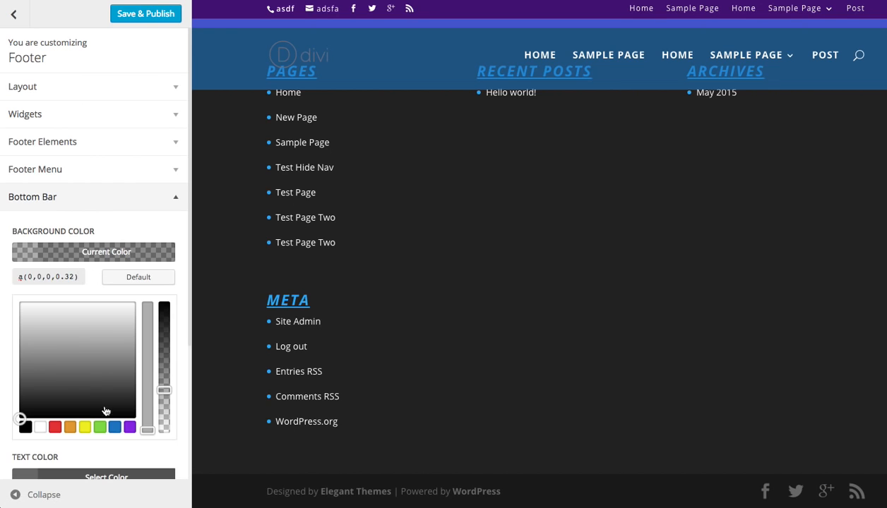
click(103, 426)
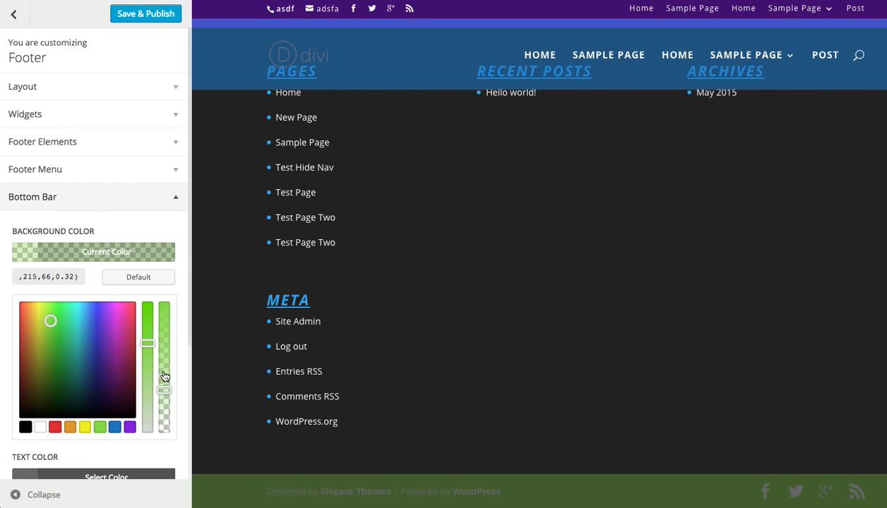
drag(163, 375, 164, 260)
click(149, 259)
- Make the bottom bar text bold and italic, and slightly increase its social icon size
click(29, 351)
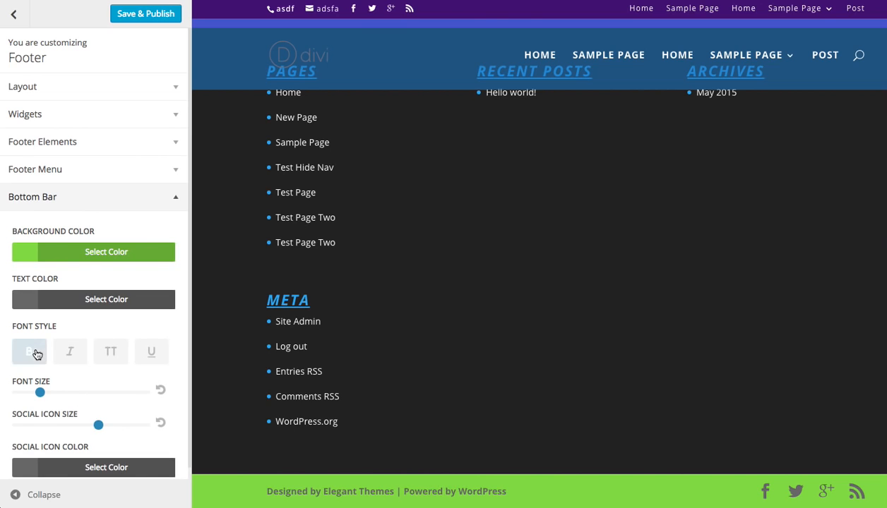
click(69, 352)
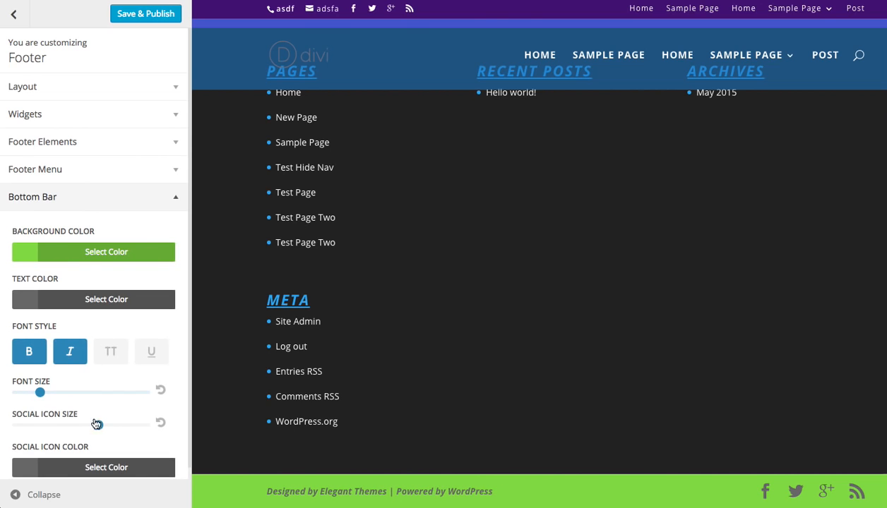
mouse_move(99, 426)
mouse_down()
mouse_move(116, 426)
mouse_move(104, 426)
mouse_up()
- Set the bottom bar's text color to white #ffffff
click(69, 302)
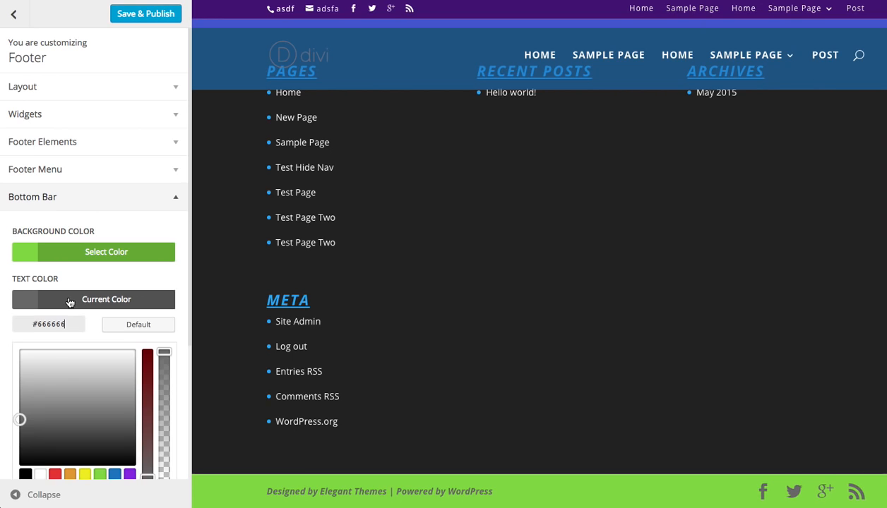
click(44, 474)
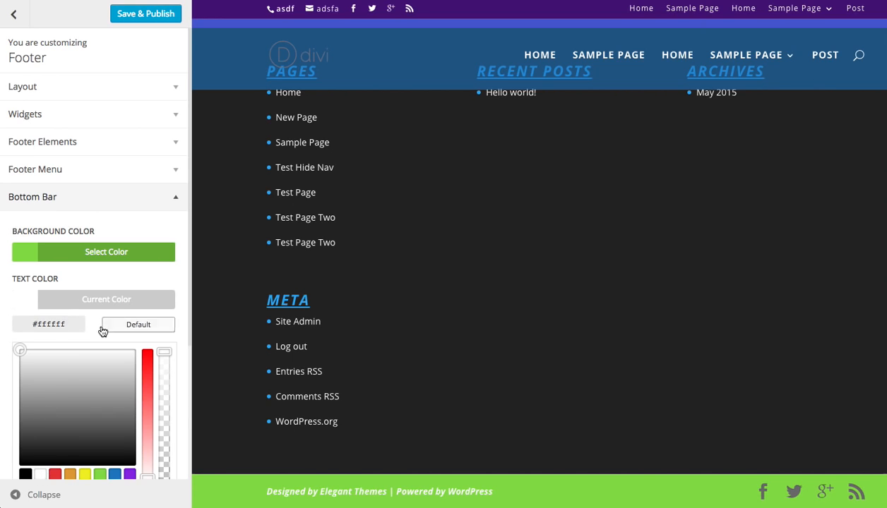
click(117, 306)
- Set the bottom bar's social icon color to white #ffffff and leave the Footer settings
scroll(99, 336, down, 1)
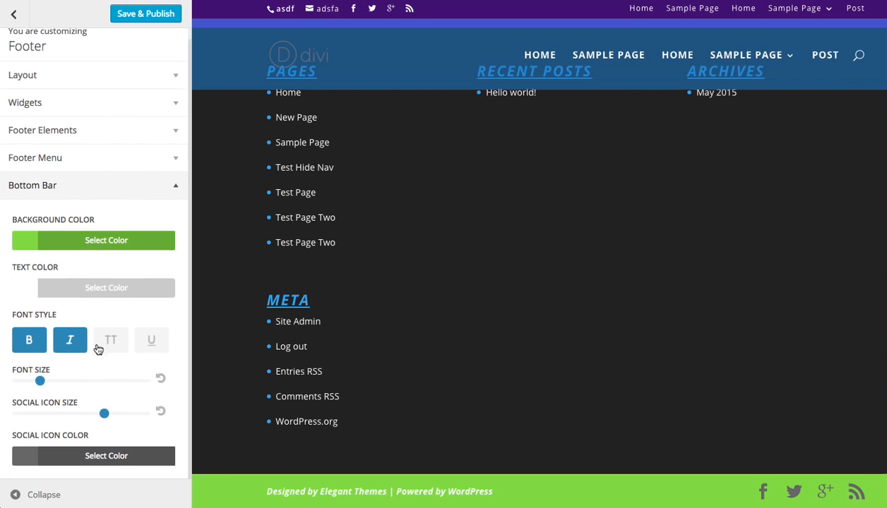
click(76, 456)
scroll(106, 438, down, 5)
click(42, 452)
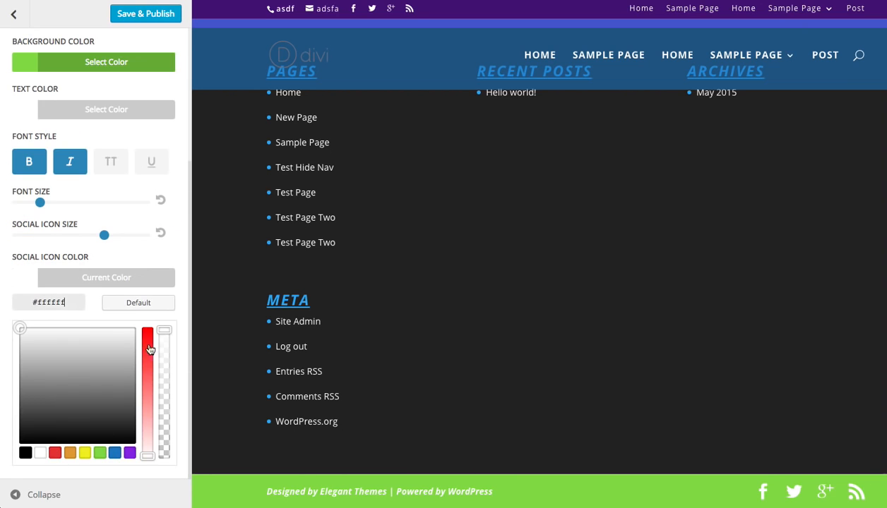
click(150, 305)
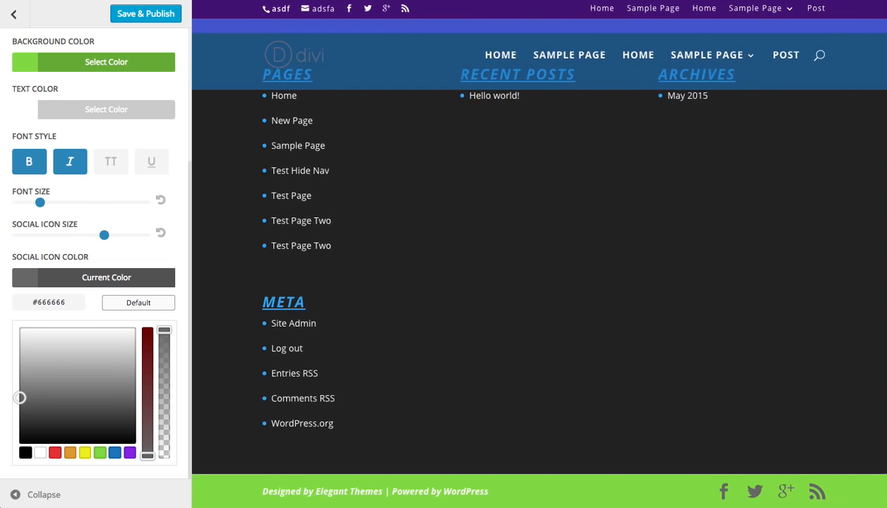
click(40, 453)
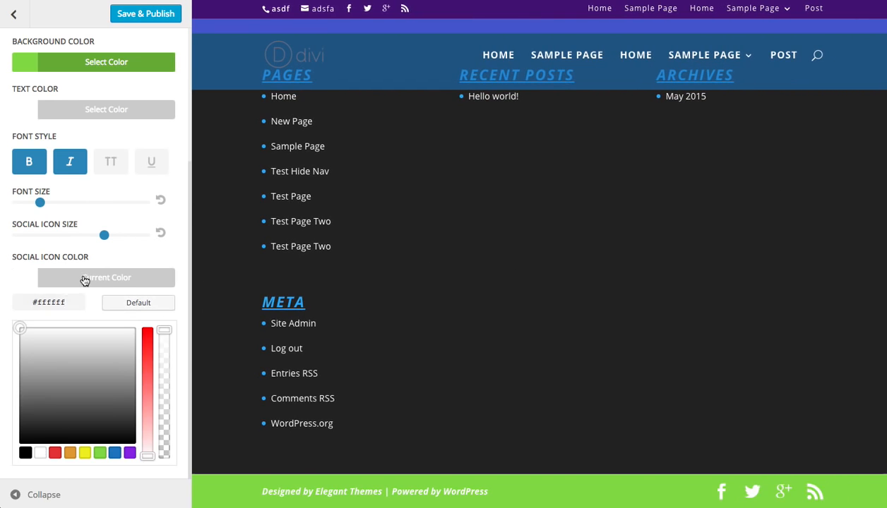
click(83, 277)
scroll(575, 354, up, 20)
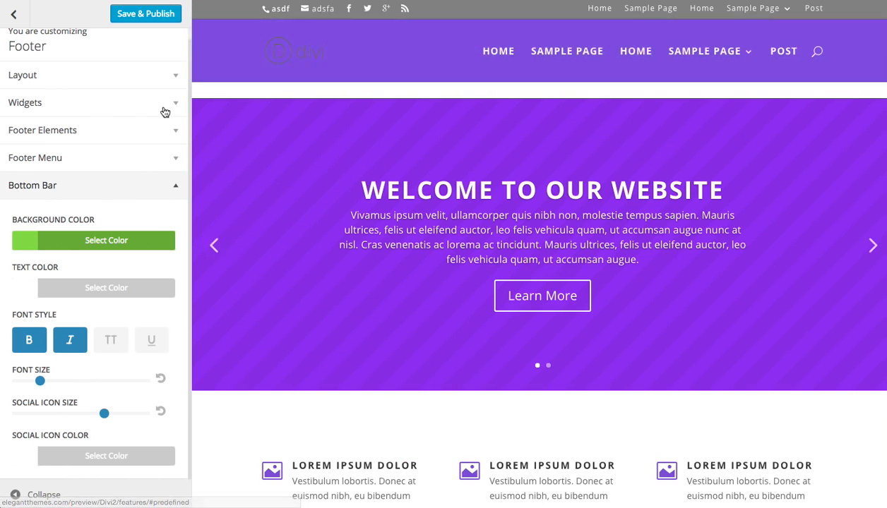
click(14, 14)
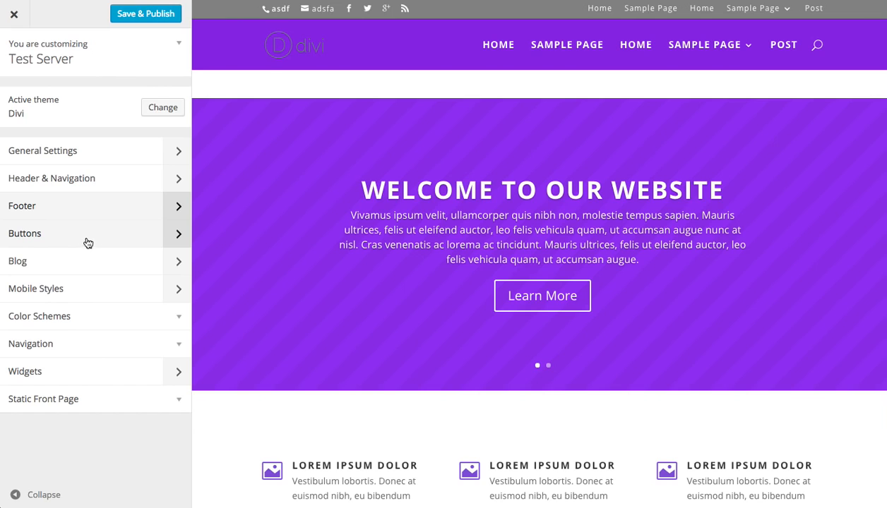
- Open the Buttons settings and examine the Buttons Style and Buttons Hover Style options
click(90, 242)
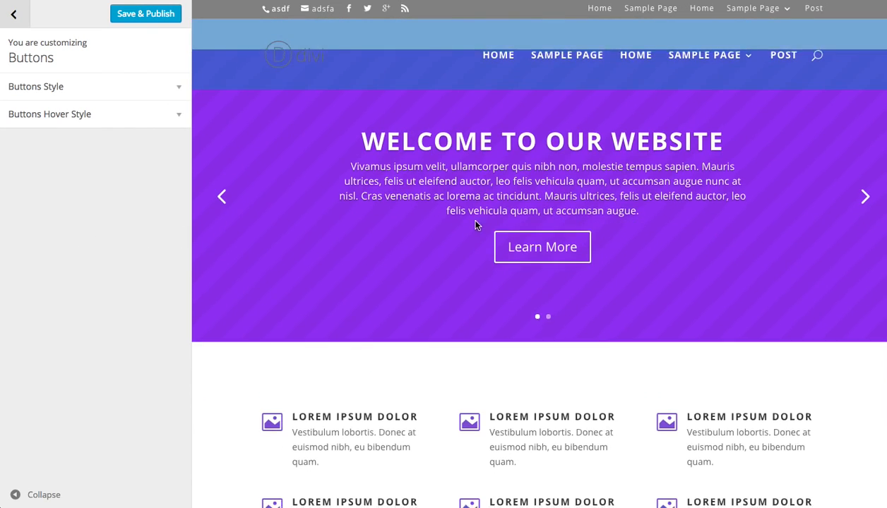
scroll(474, 227, down, 3)
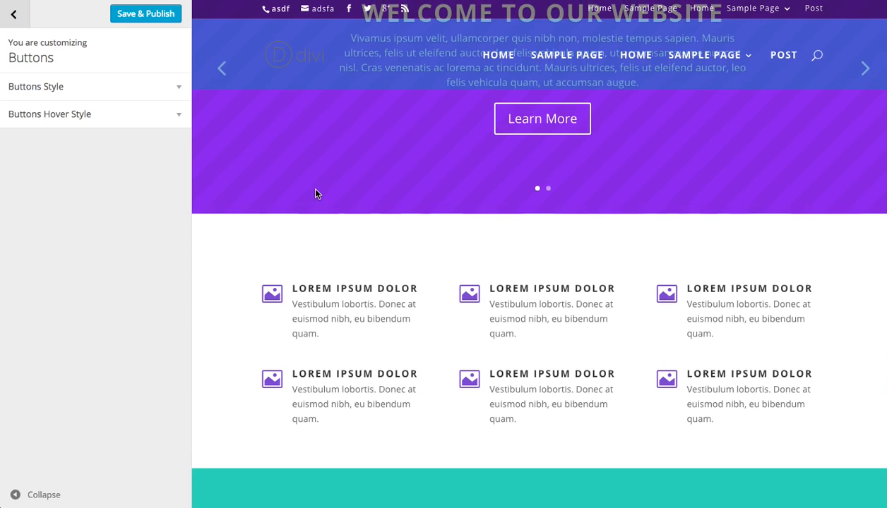
scroll(316, 193, up, 2)
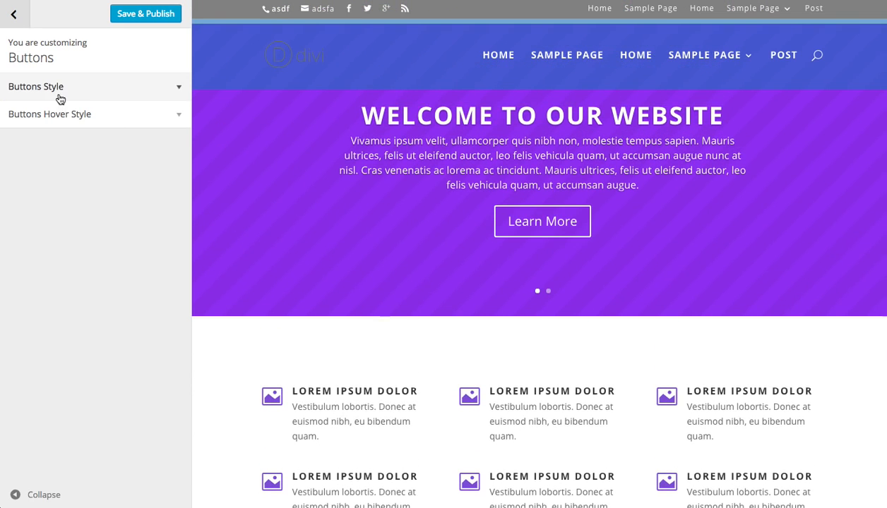
click(61, 95)
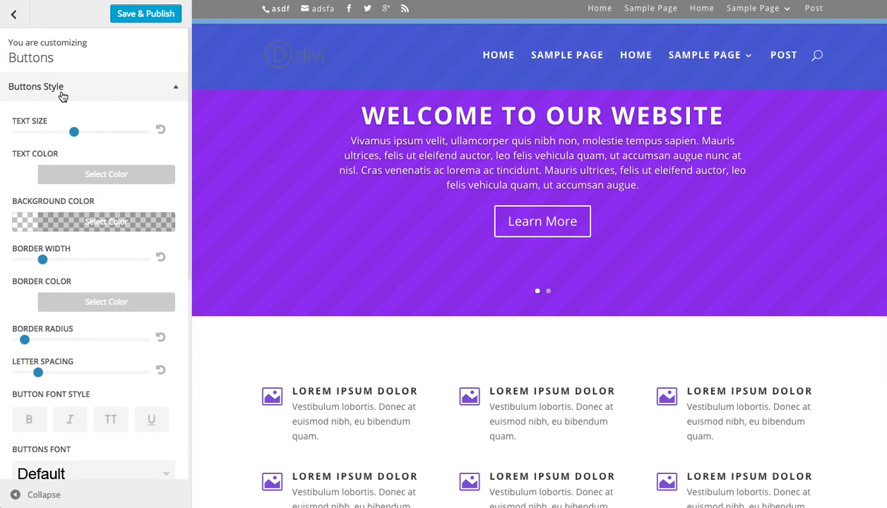
click(112, 92)
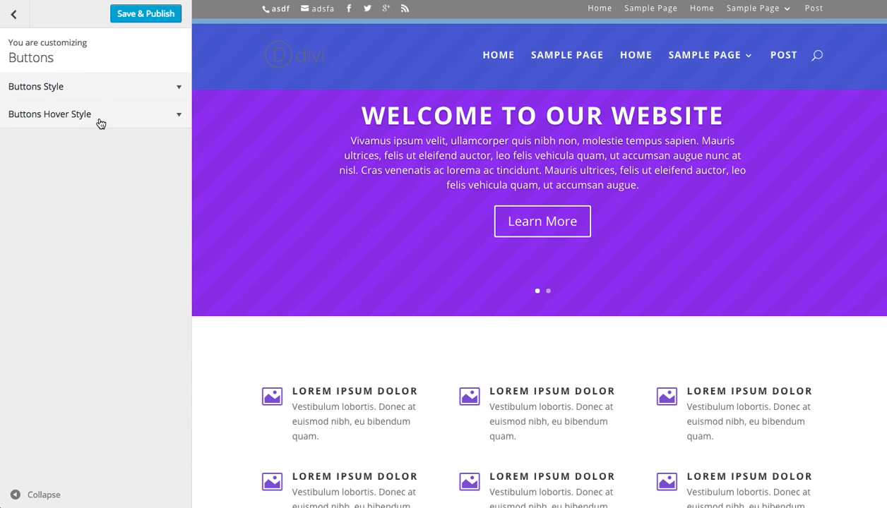
click(66, 117)
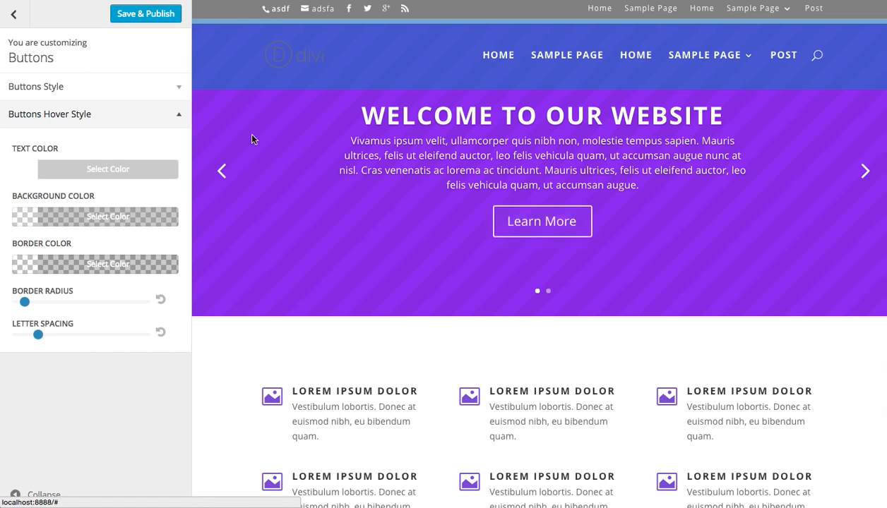
- Increase the buttons' text size and set their background color to an opaque green, RGB 129,215,66
click(116, 86)
drag(74, 133, 117, 132)
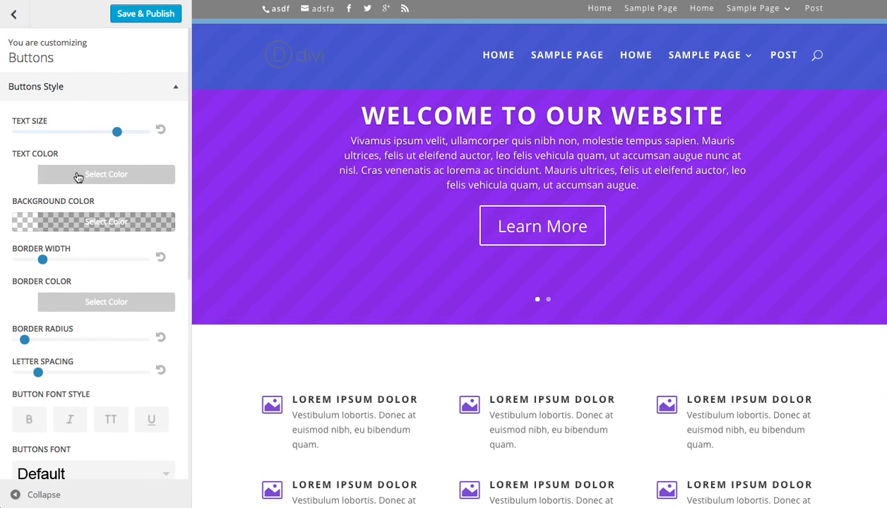
click(74, 222)
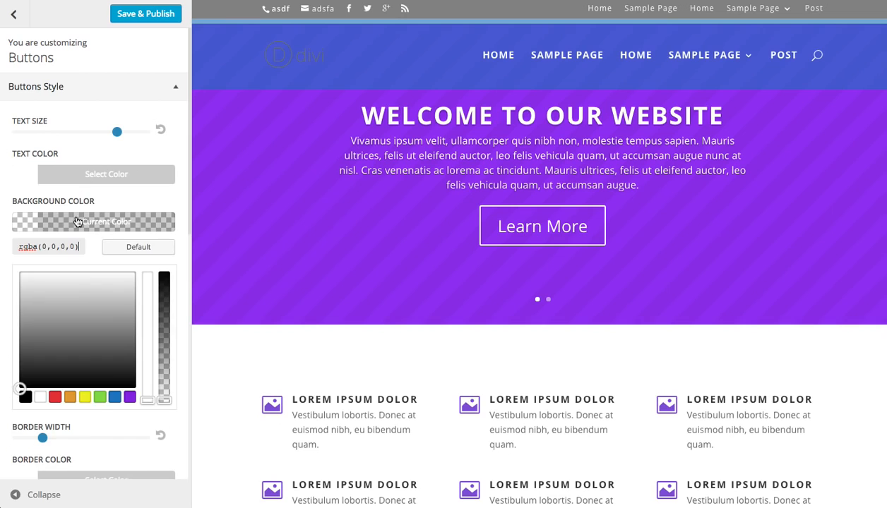
click(100, 400)
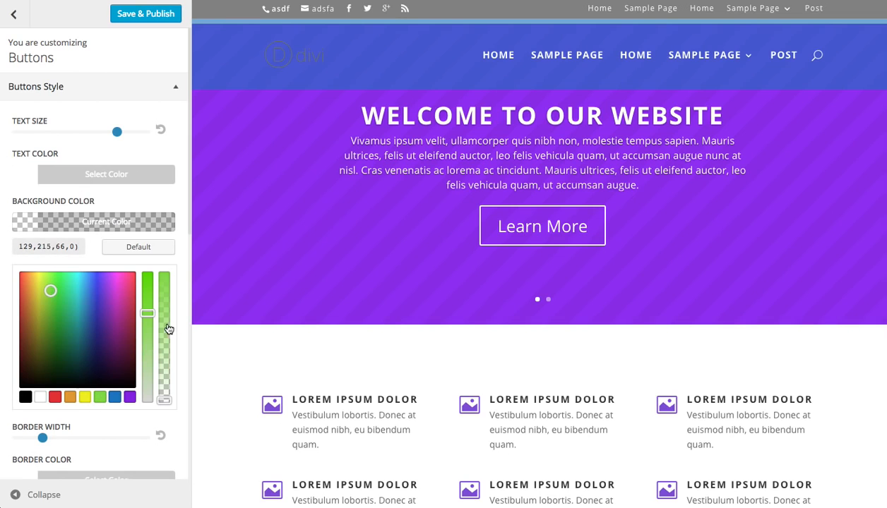
drag(168, 329, 173, 257)
click(118, 226)
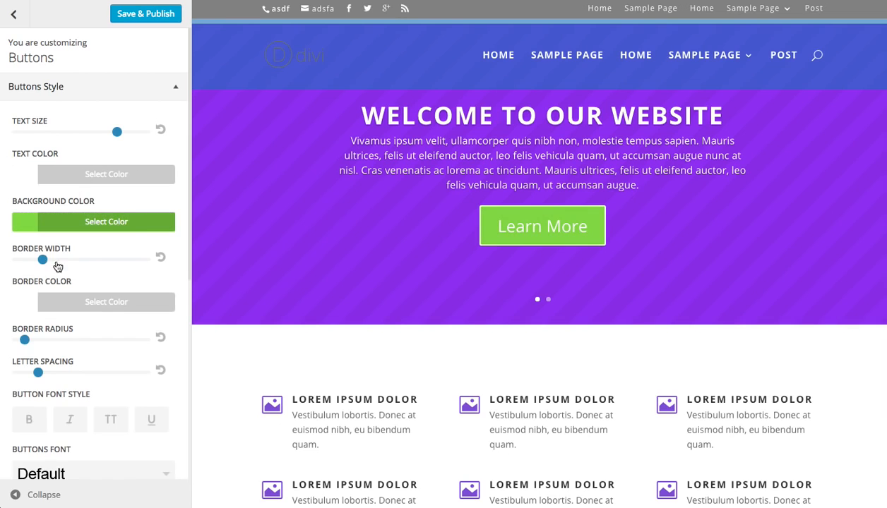
- Reduce the buttons' border width to the minimum and raise their border radius to the maximum
drag(43, 262, 17, 260)
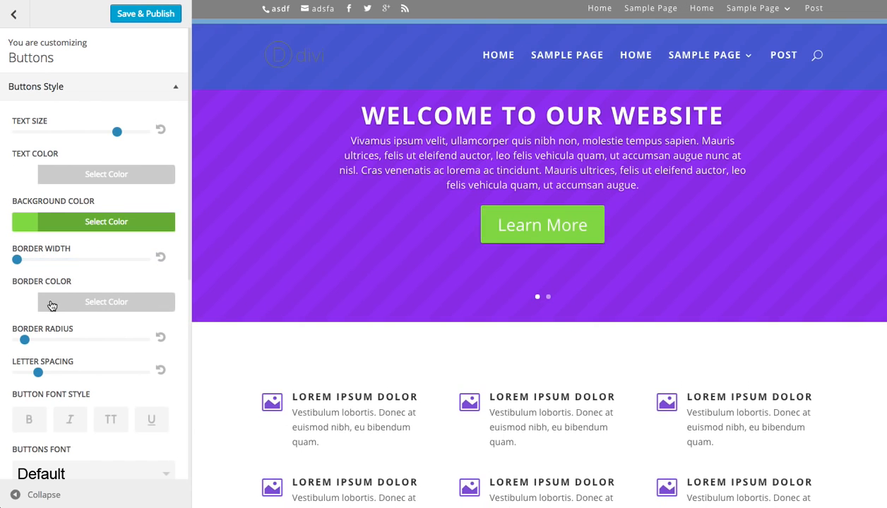
drag(24, 340, 150, 342)
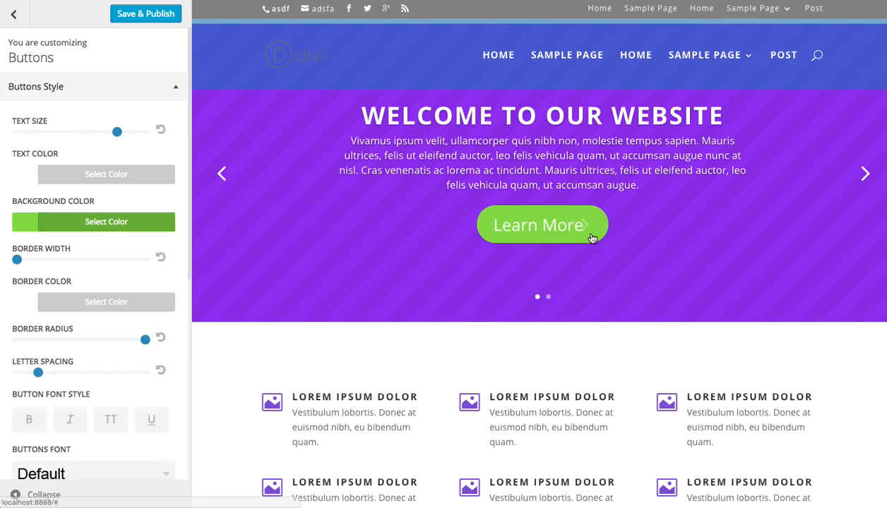
- Make the buttons' text bold and uppercase
scroll(83, 353, down, 1)
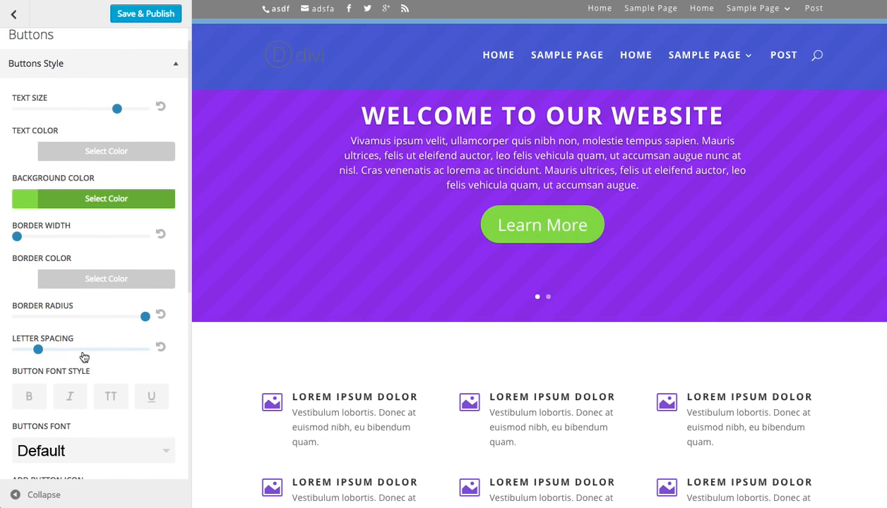
click(29, 399)
click(118, 401)
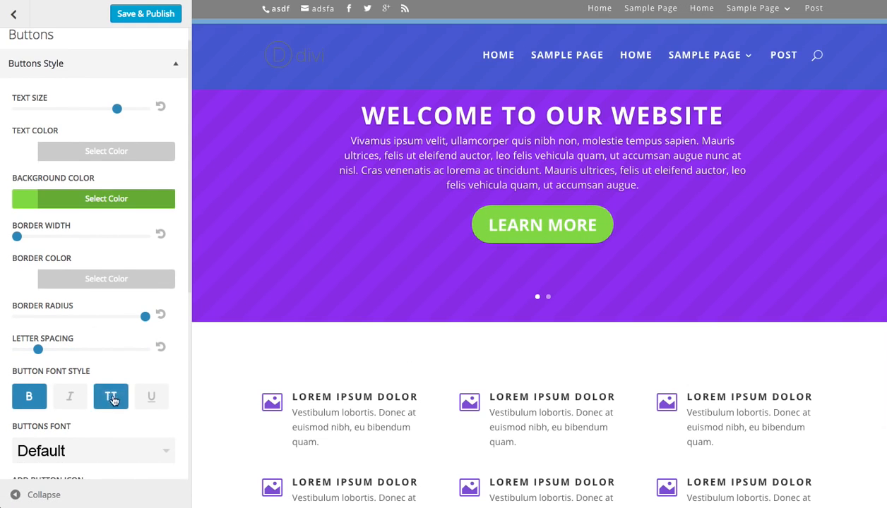
- Set the buttons font to Francois One
scroll(109, 368, down, 4)
click(60, 338)
scroll(99, 370, down, 4)
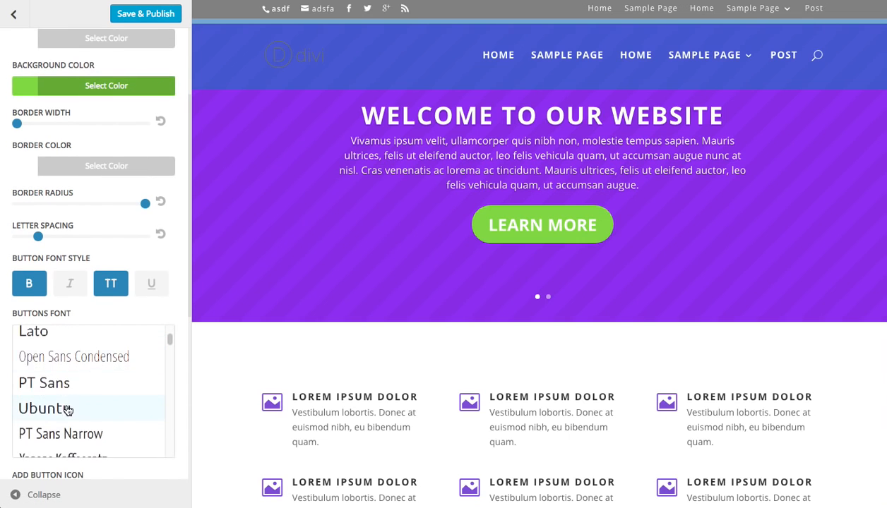
click(67, 408)
click(109, 338)
scroll(107, 357, down, 3)
click(79, 423)
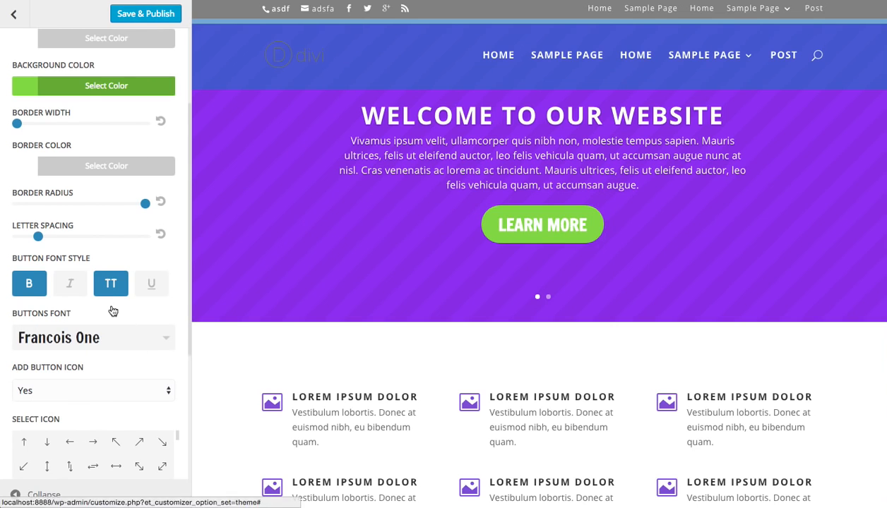
- Examine the button icon choices, icon color, icon placement and show-on-hover options, and close the Buttons Style settings
scroll(155, 346, down, 3)
scroll(159, 345, down, 5)
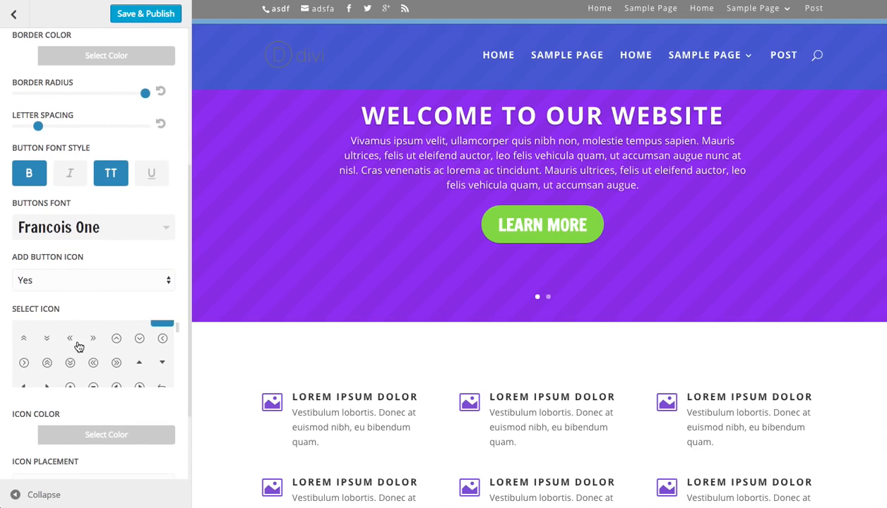
scroll(91, 396, down, 3)
scroll(106, 336, down, 1)
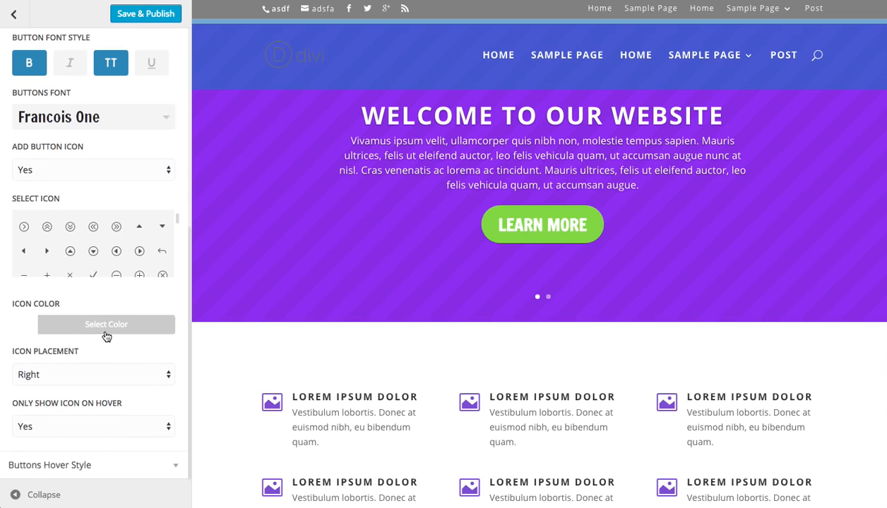
scroll(94, 375, up, 15)
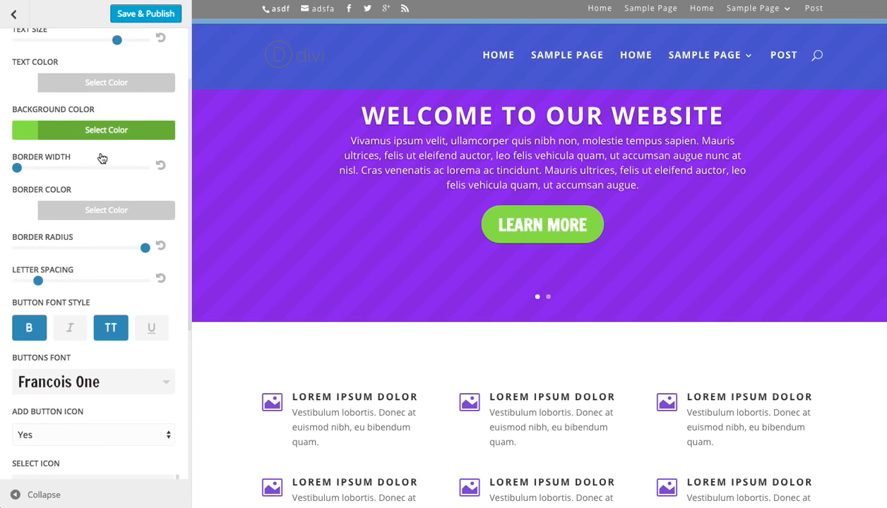
click(85, 90)
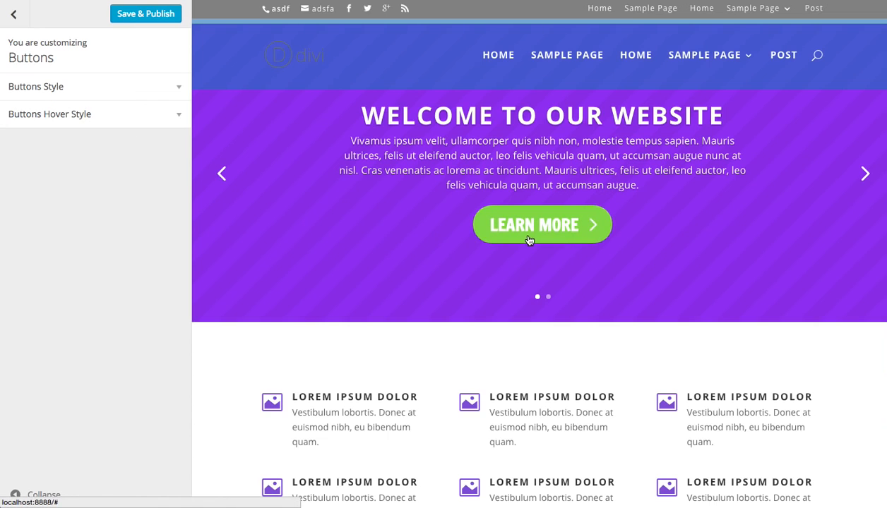
- Set the background color in the Buttons Hover Style settings to red #dd3333
click(138, 120)
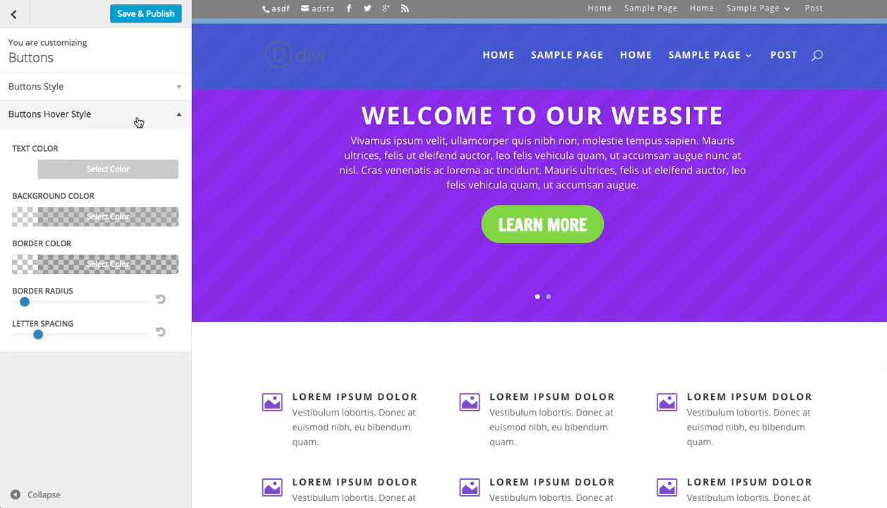
click(78, 216)
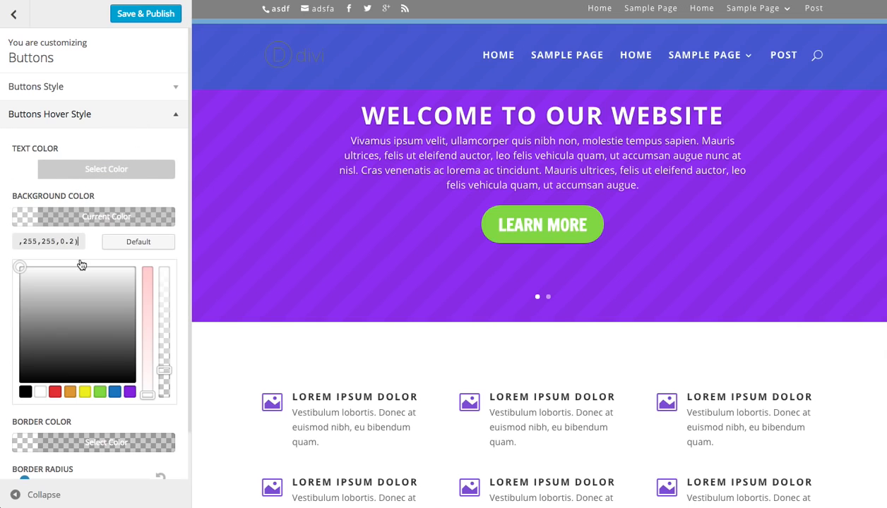
click(57, 393)
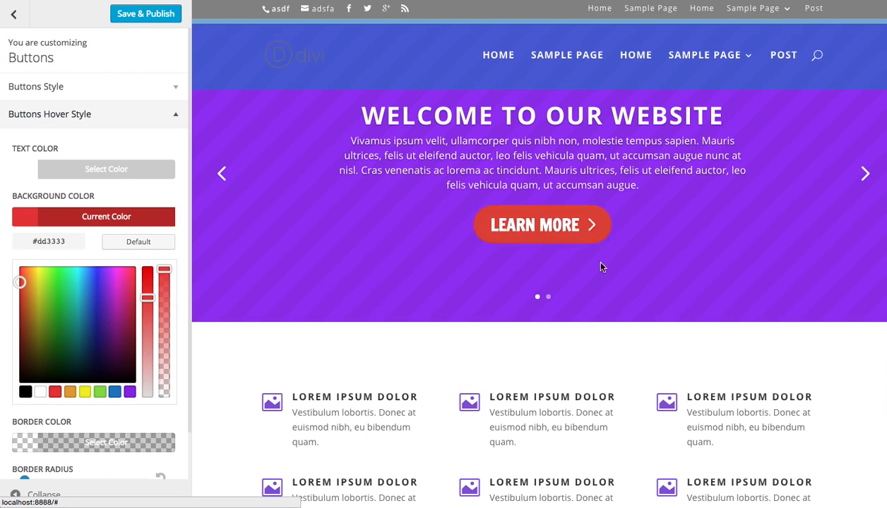
click(115, 218)
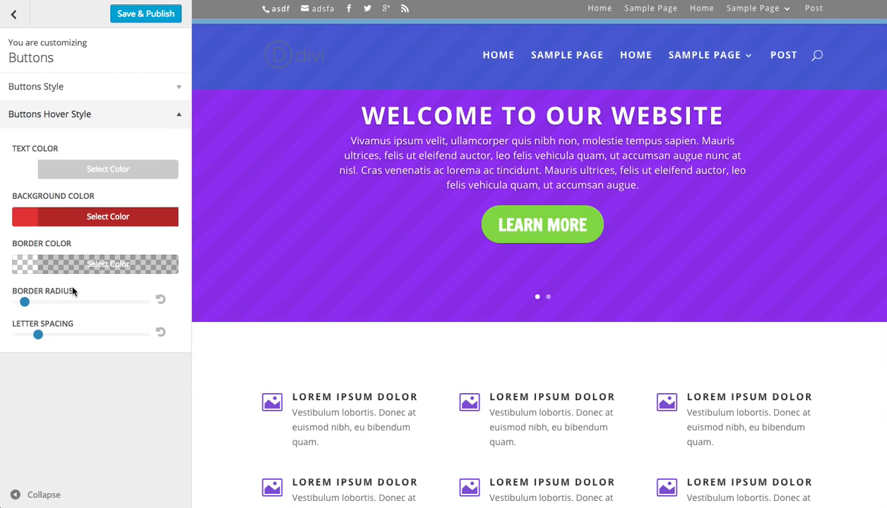
- Increase the letter spacing and border radius of the buttons' hover style and close its settings
drag(41, 334, 69, 334)
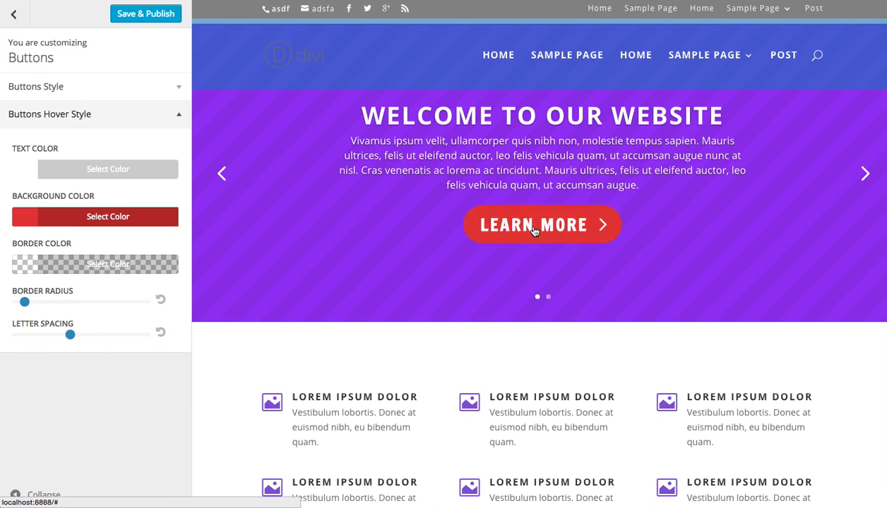
click(97, 267)
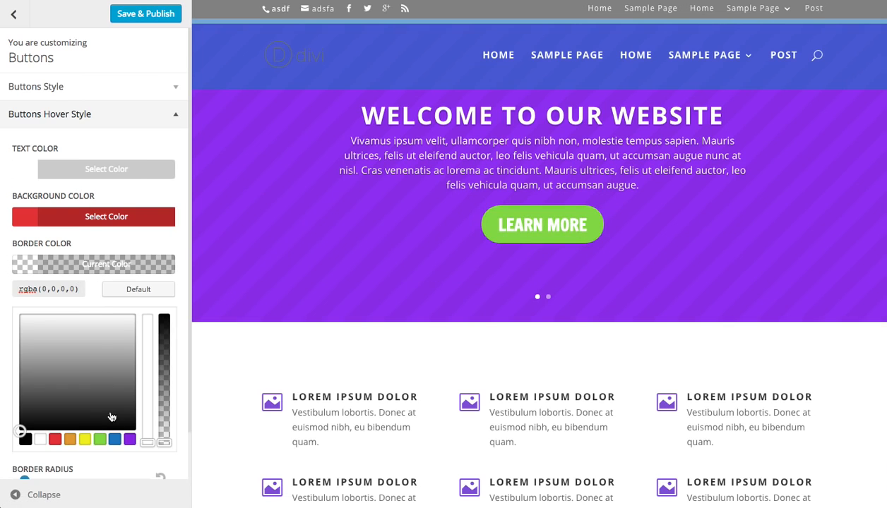
click(89, 272)
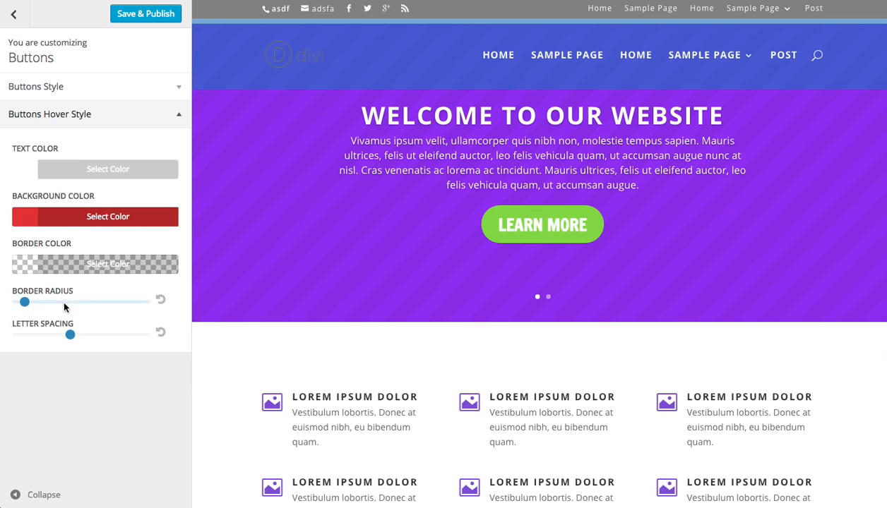
drag(33, 310, 2, 305)
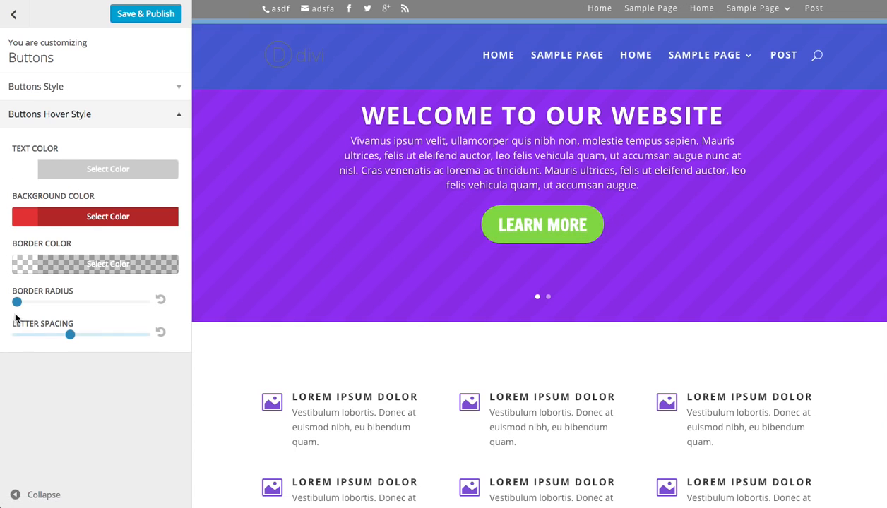
drag(17, 302, 42, 302)
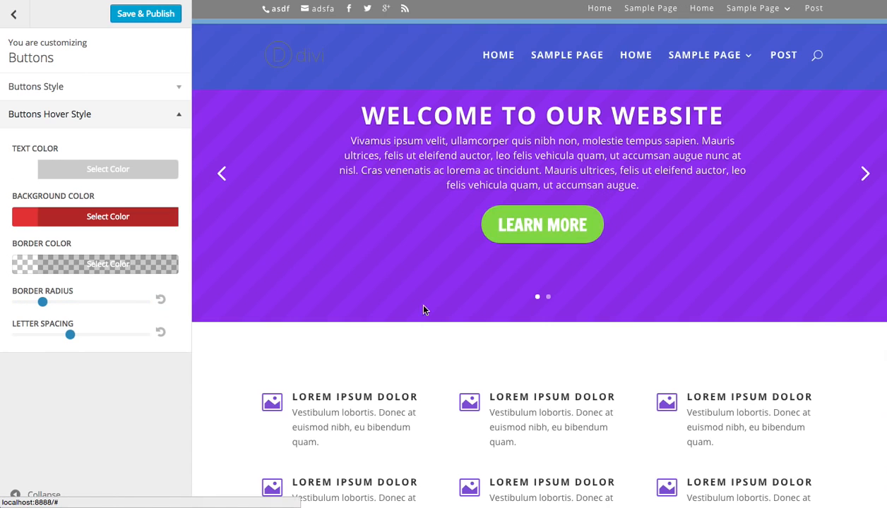
click(123, 119)
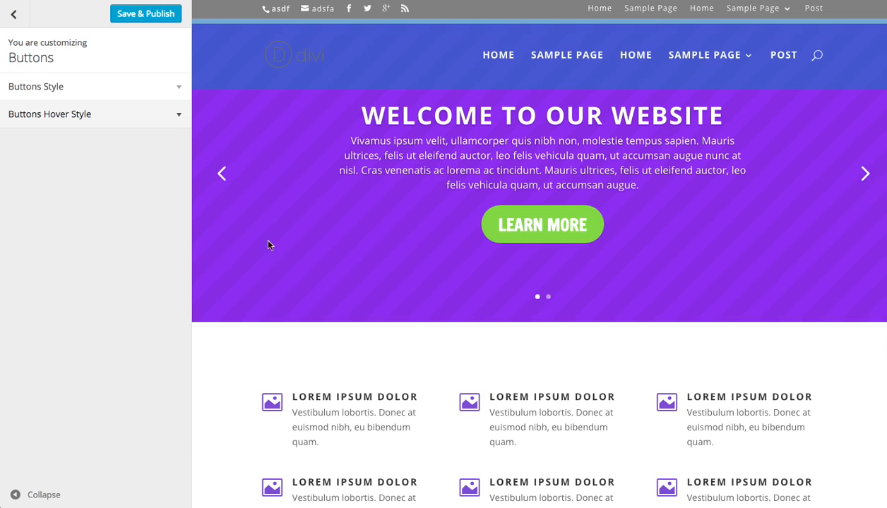
- Leave the Buttons settings and examine the Post options in the Blog settings
click(12, 18)
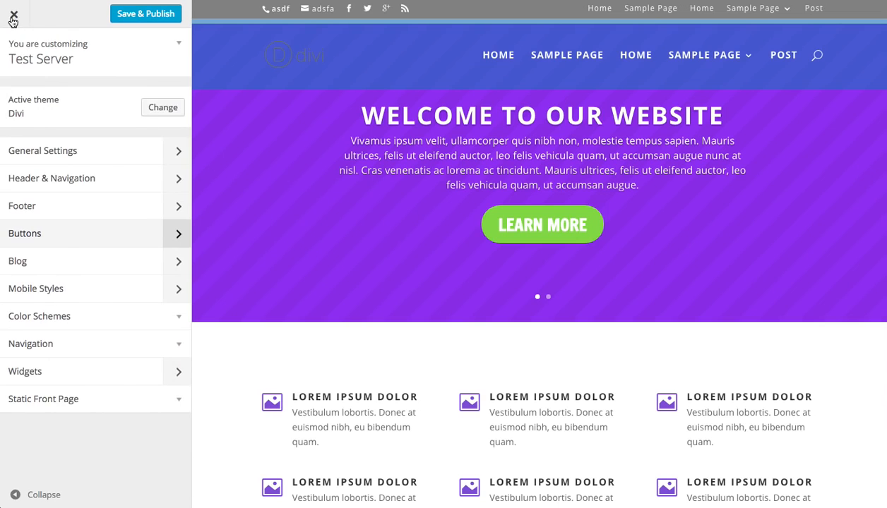
click(84, 265)
click(76, 99)
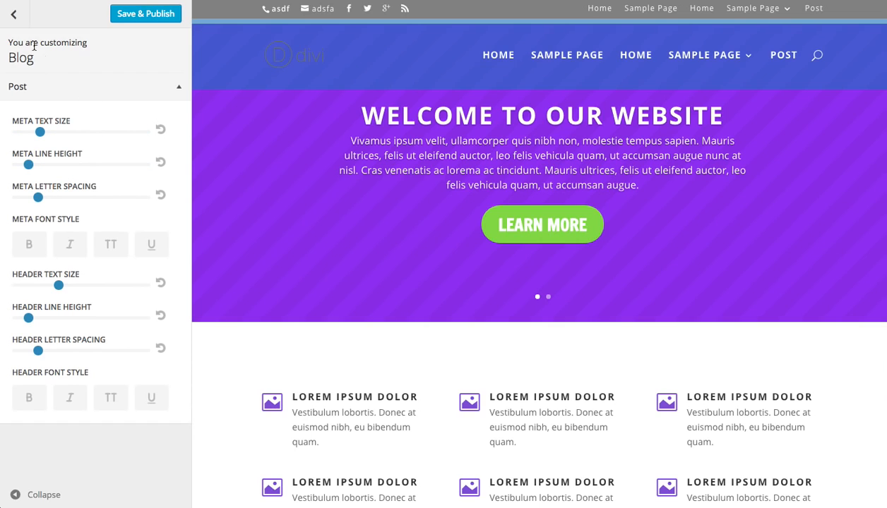
- Switch from the Blog settings to Mobile Styles and examine the page in the tablet preview
click(15, 14)
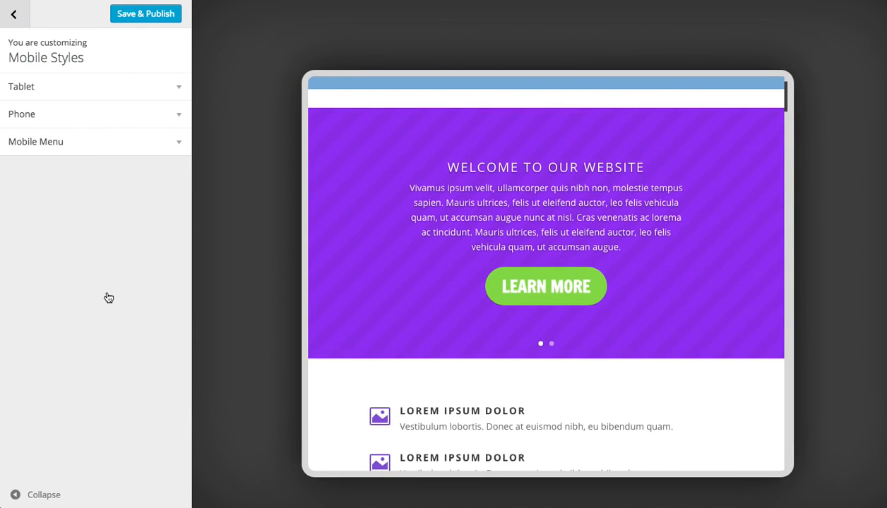
scroll(433, 253, up, 2)
scroll(445, 281, down, 2)
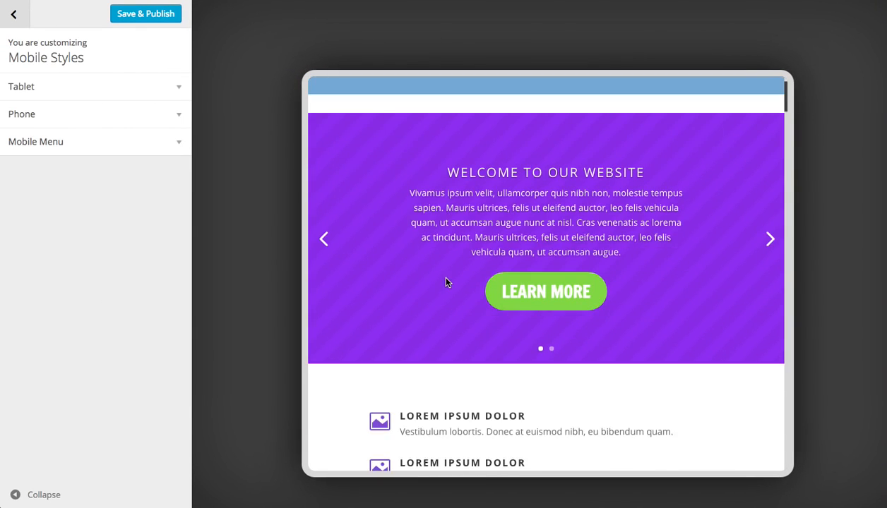
scroll(447, 281, down, 1)
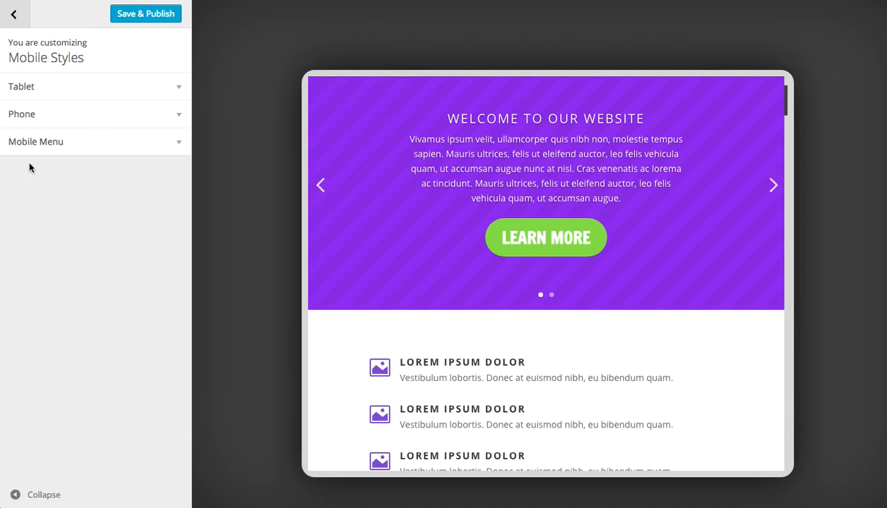
- In the Phone styles, slightly increase the body text size and set the header text size to 27
click(47, 117)
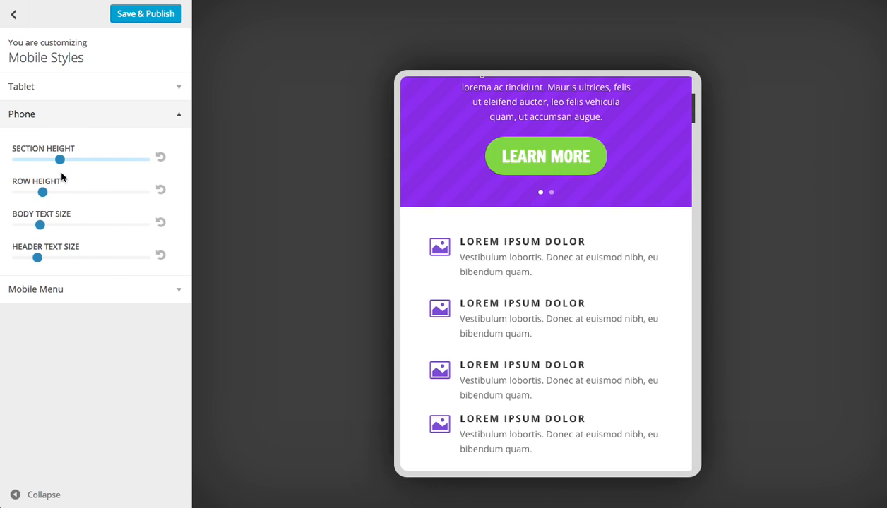
drag(39, 225, 30, 226)
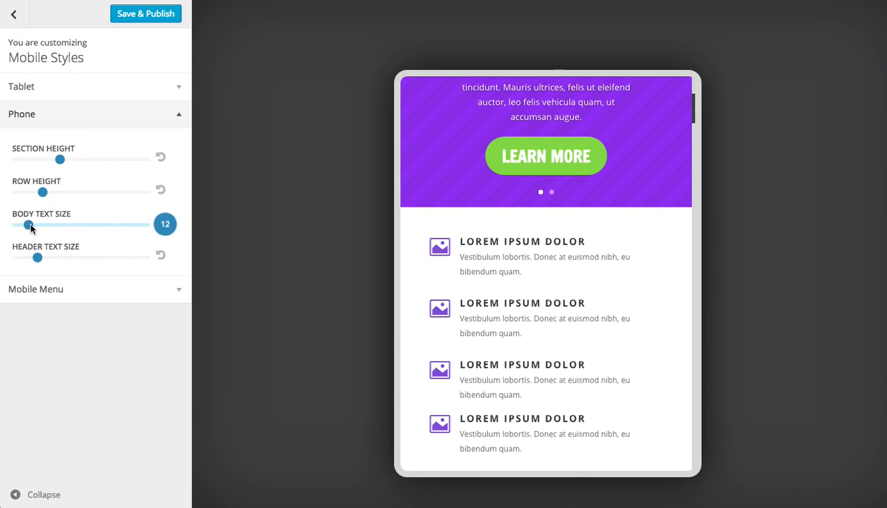
drag(36, 258, 25, 259)
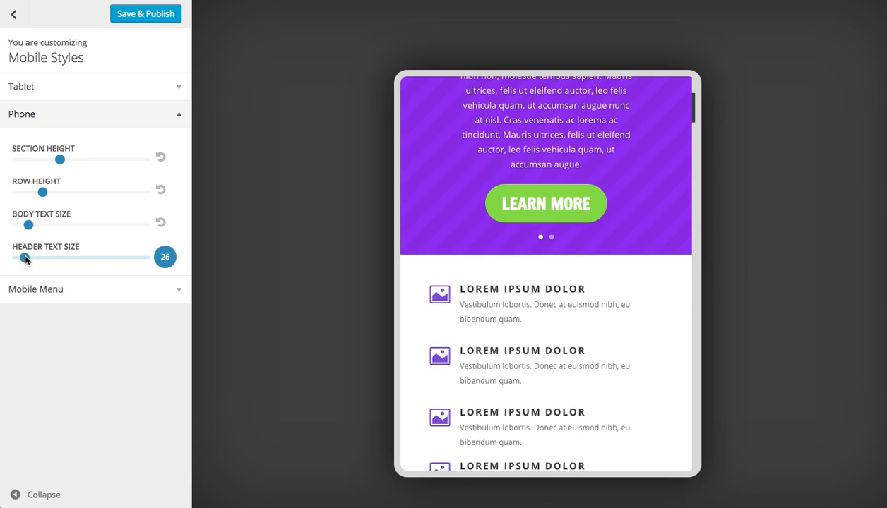
drag(28, 225, 45, 228)
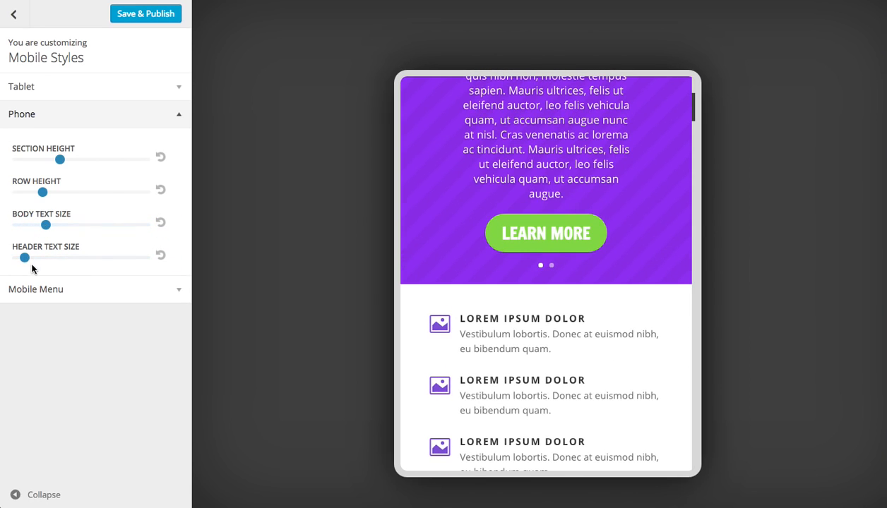
drag(25, 258, 31, 259)
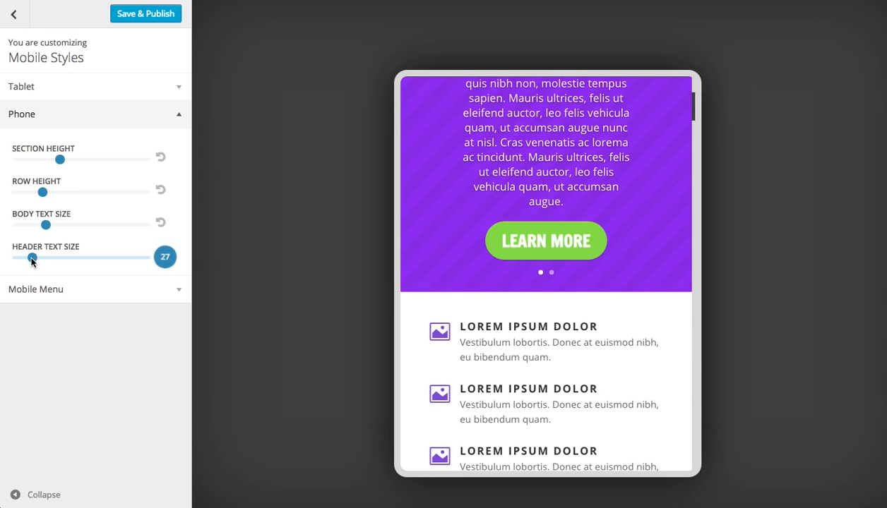
- Examine the Tablet and Mobile Menu options in Mobile Styles and look through the page in the phone preview
click(62, 95)
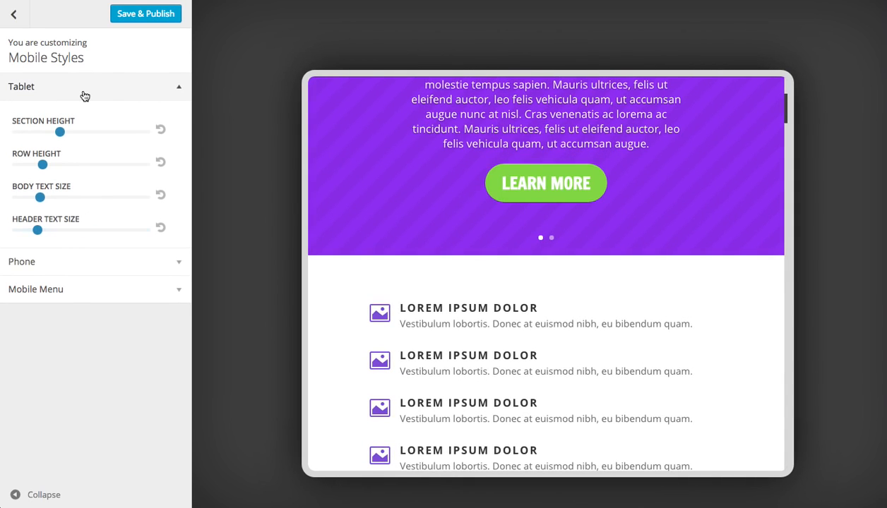
click(83, 96)
click(83, 143)
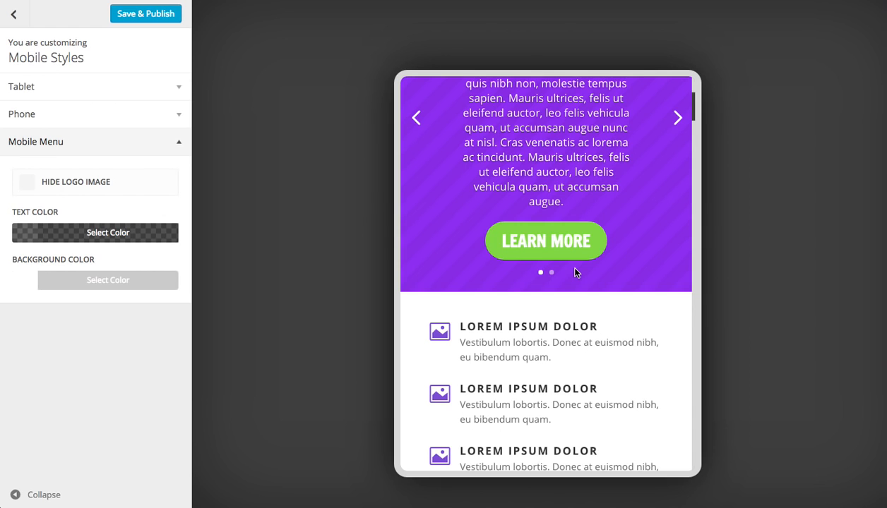
scroll(576, 271, down, 15)
scroll(587, 242, down, 15)
scroll(592, 241, down, 3)
- Leave the Mobile Styles settings and review the restyled page in the desktop preview
click(14, 16)
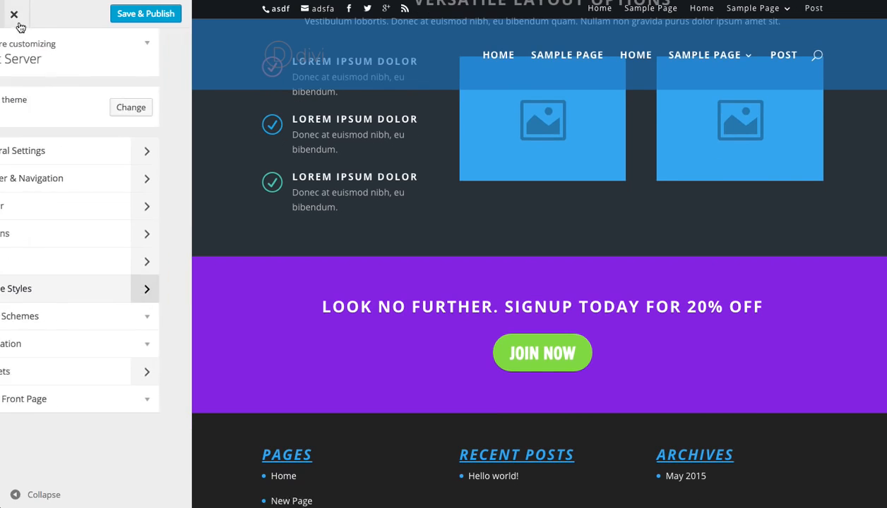
scroll(481, 247, down, 6)
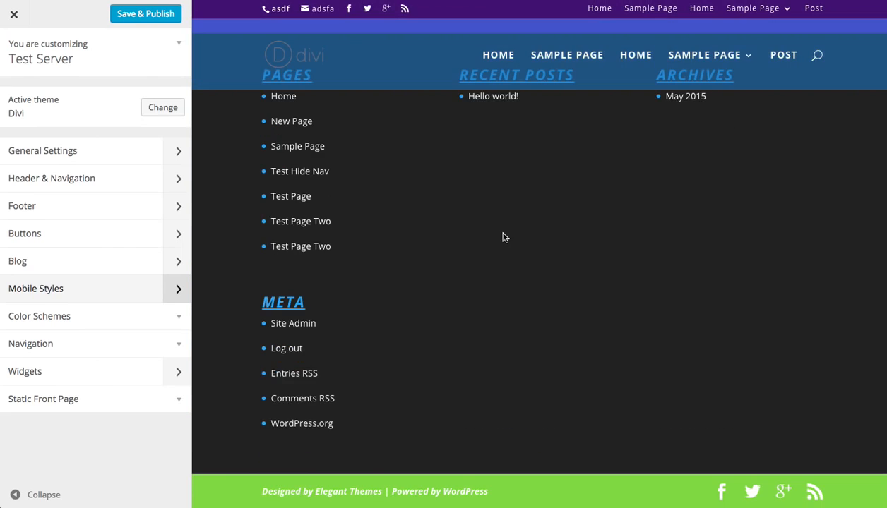
scroll(503, 237, up, 12)
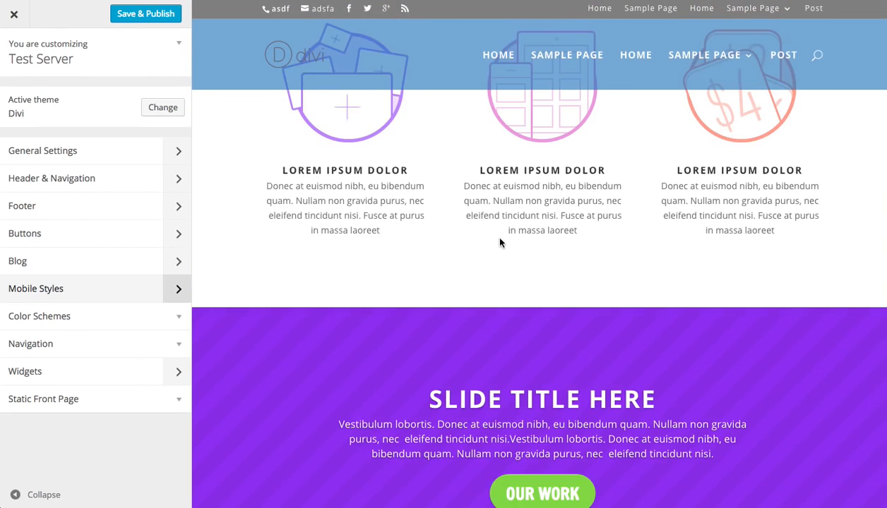
scroll(500, 243, up, 1)
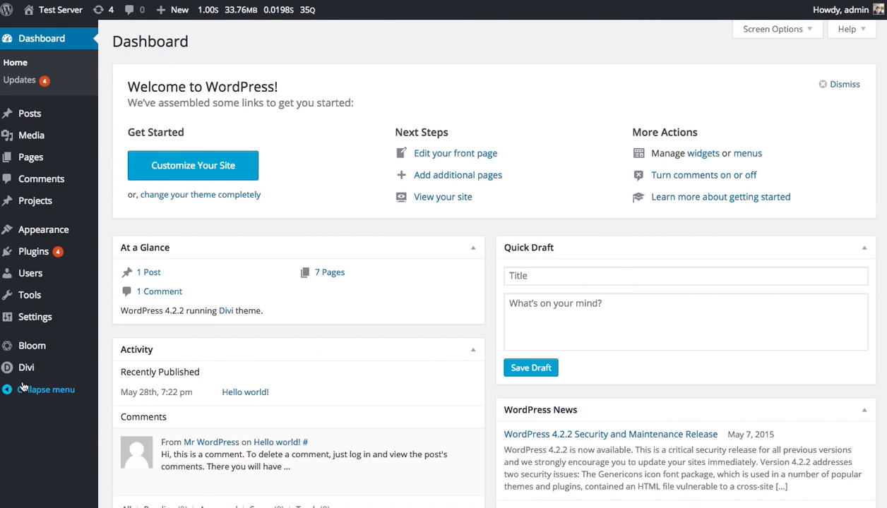
- Open Divi's Module Customizer from the WordPress dashboard and look through its list of modules down to Full Width Slider
mouse_move(30, 373)
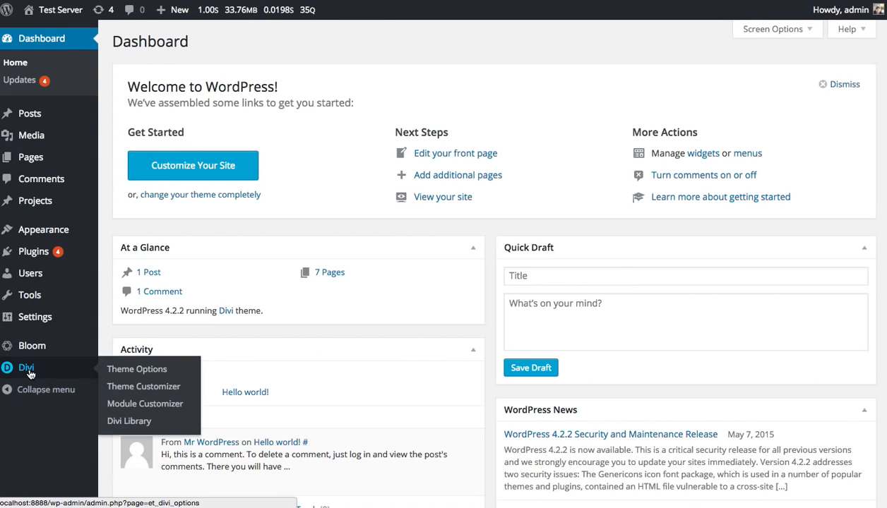
click(148, 406)
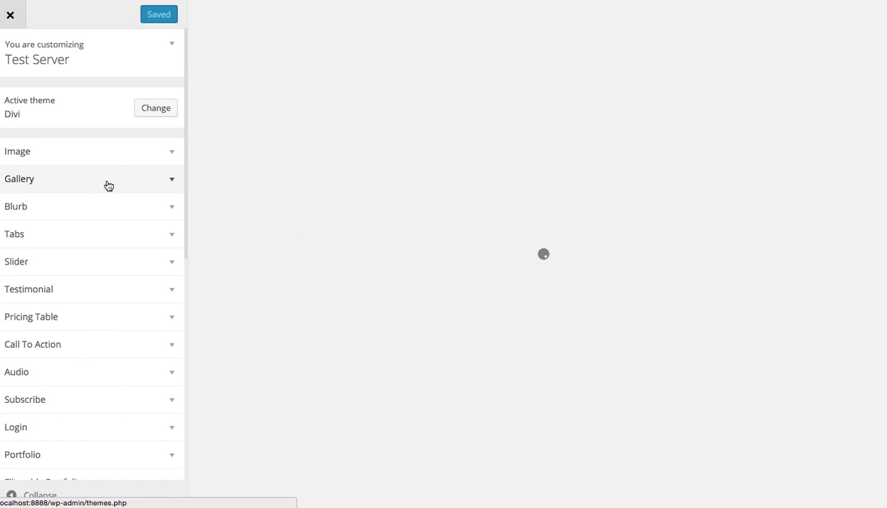
scroll(99, 174, down, 6)
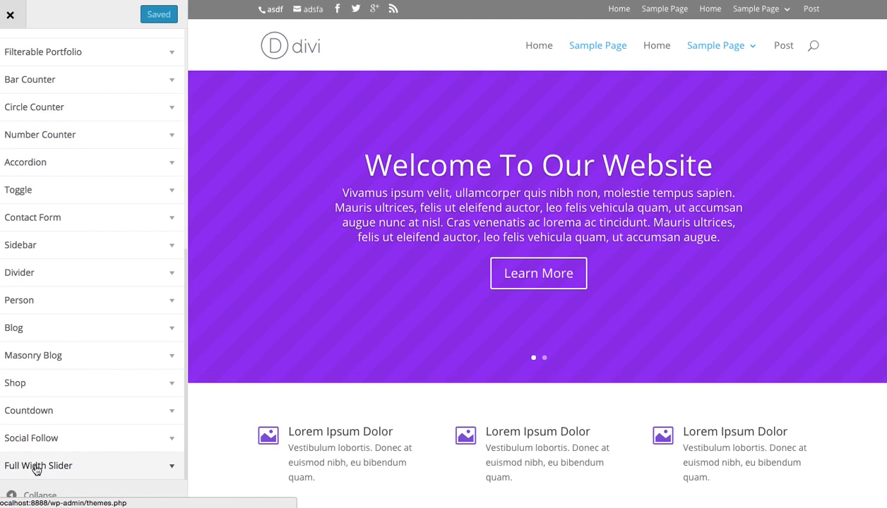
- Reduce the Full Width Slider's top and bottom padding and restyle its header as smaller, bold, uppercase text
click(47, 466)
drag(43, 282, 25, 288)
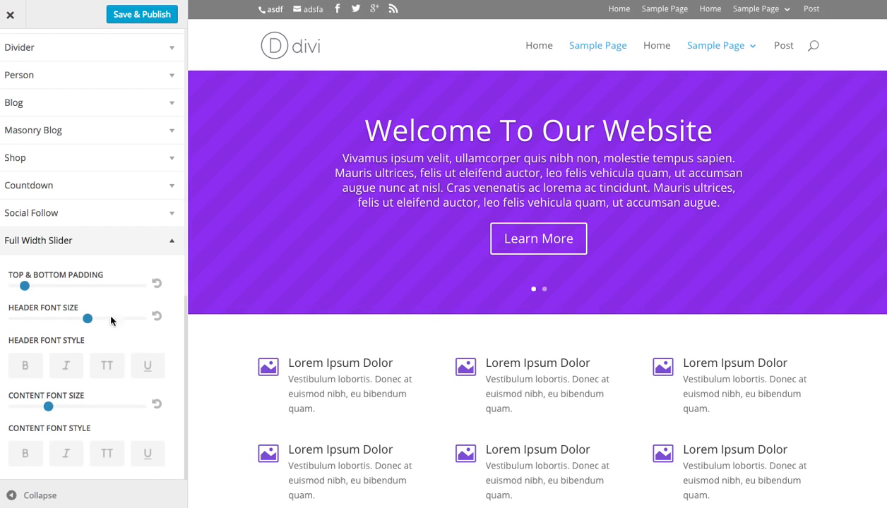
click(24, 368)
click(66, 366)
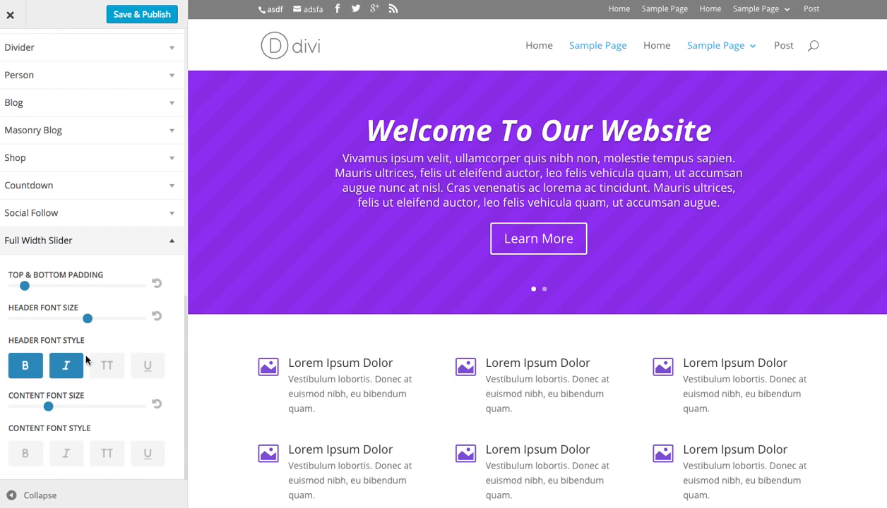
click(118, 371)
click(77, 374)
drag(87, 319, 67, 322)
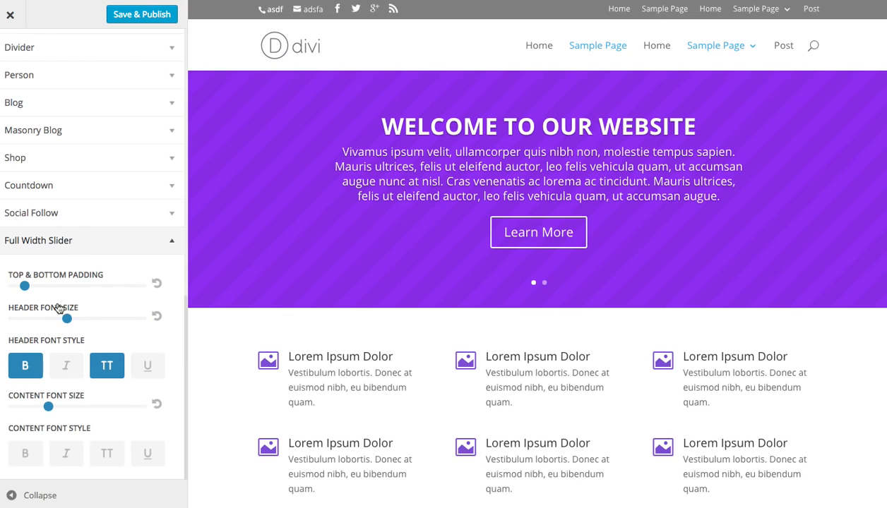
click(67, 244)
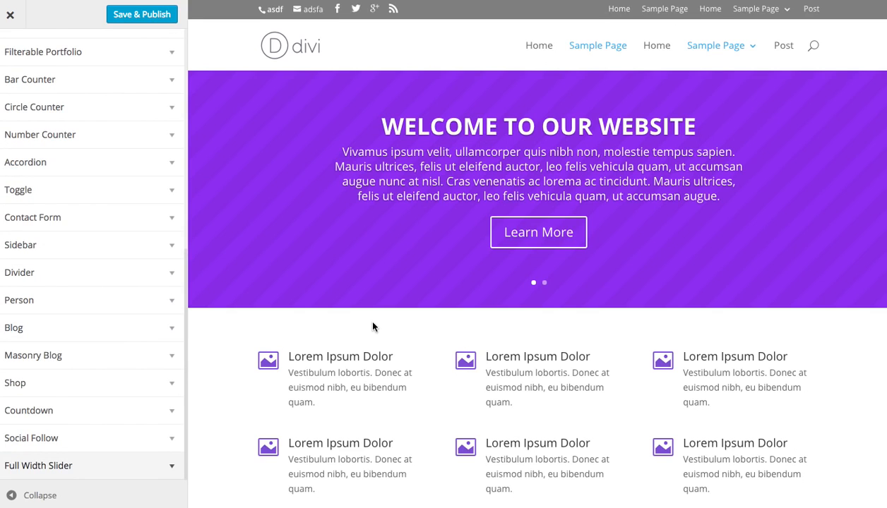
- Make the Number Counter module's numbers bold, italic, uppercase and underlined, and publish the changes
scroll(388, 339, down, 3)
scroll(394, 337, down, 15)
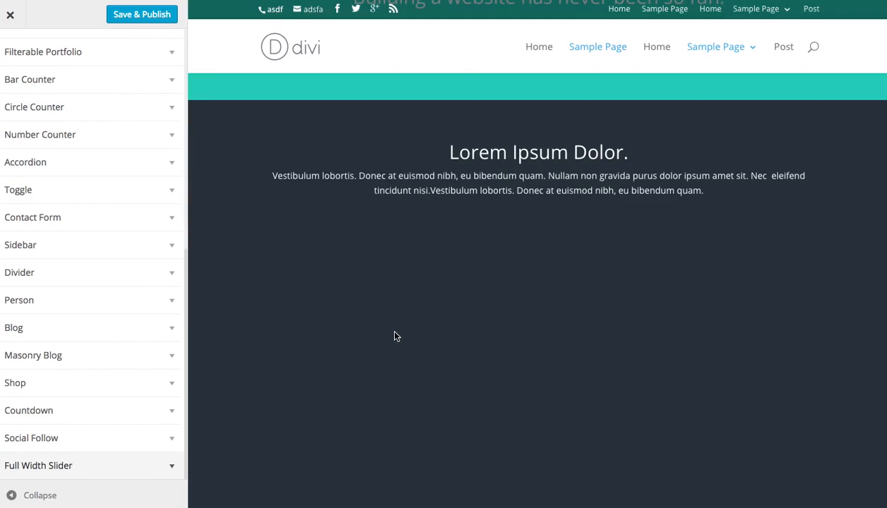
scroll(394, 337, down, 1)
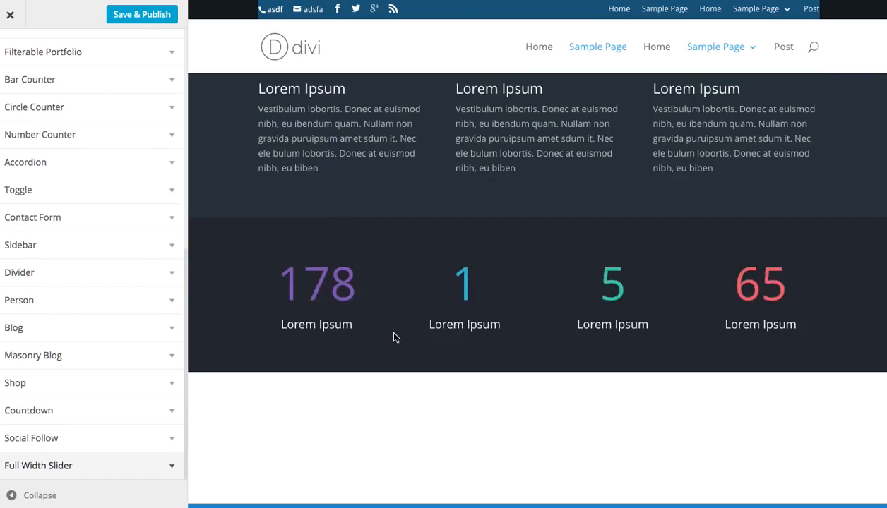
scroll(393, 336, up, 2)
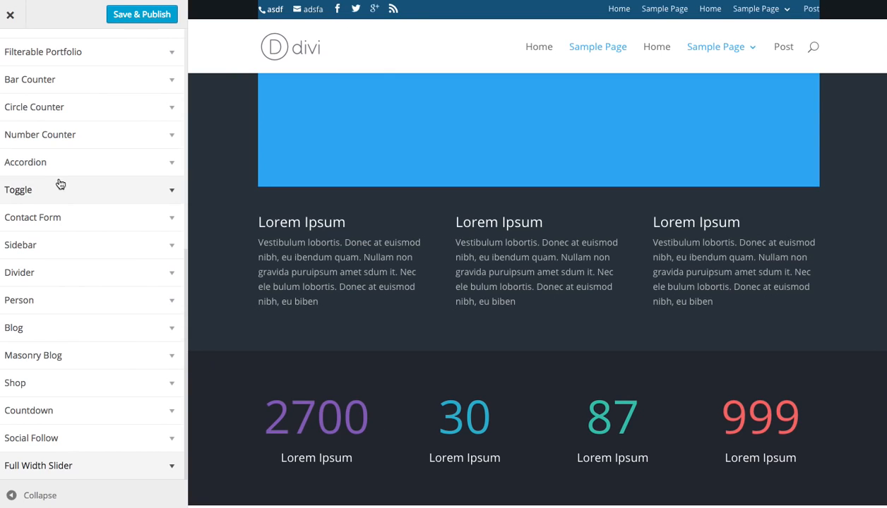
click(44, 139)
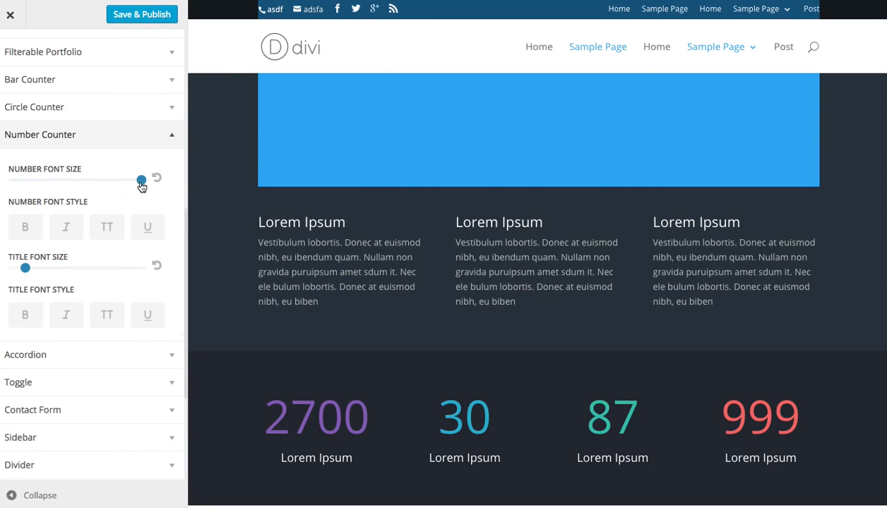
click(25, 228)
click(70, 229)
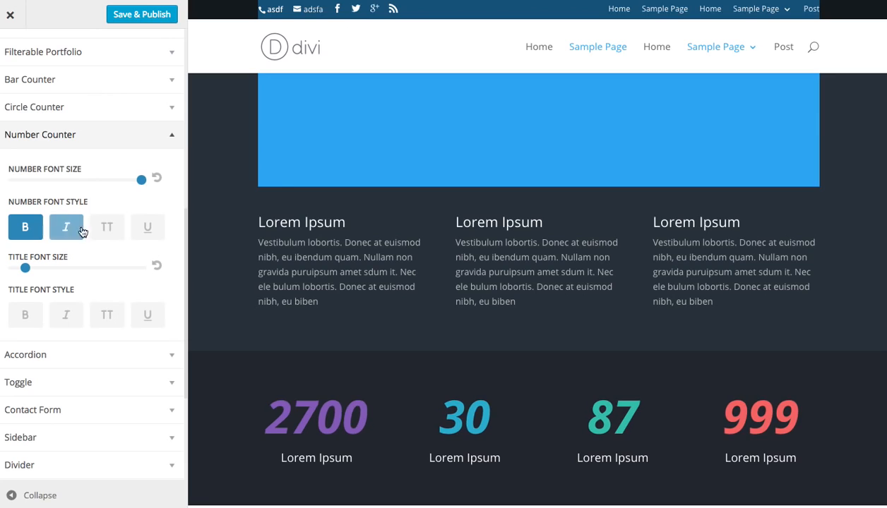
click(113, 228)
click(134, 231)
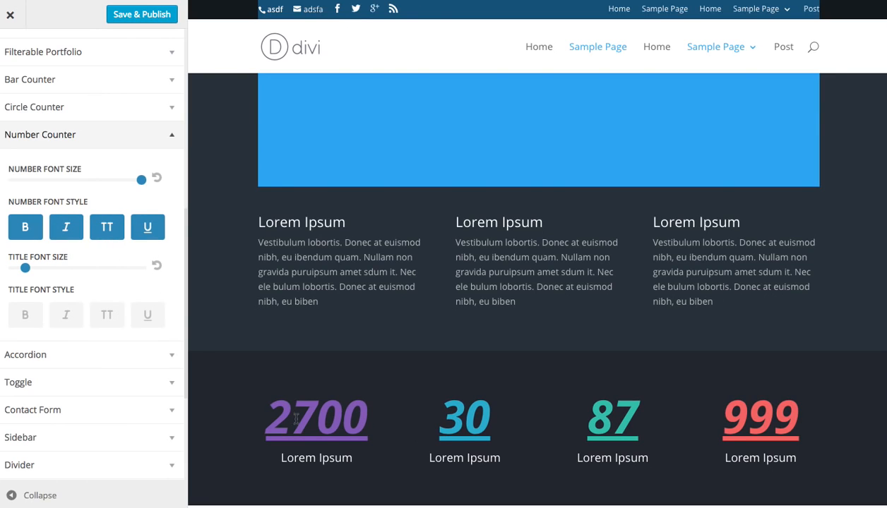
click(154, 20)
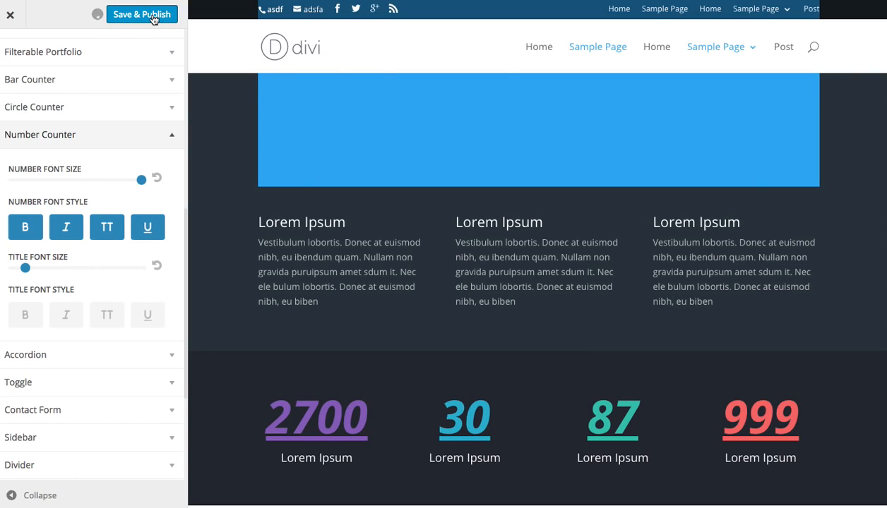